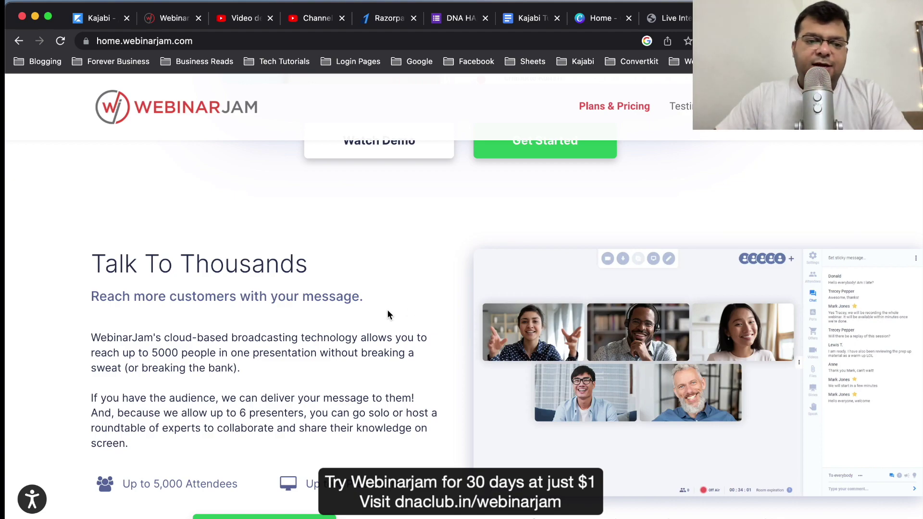
Step: Browse the WebinarJam homepage features, then switch to the account's Webinars dashboard tab
{"action": "scroll", "coordinate": [408, 322], "scroll_direction": "down", "scroll_amount": 5}
{"action": "scroll", "coordinate": [430, 335], "scroll_direction": "down", "scroll_amount": 10}
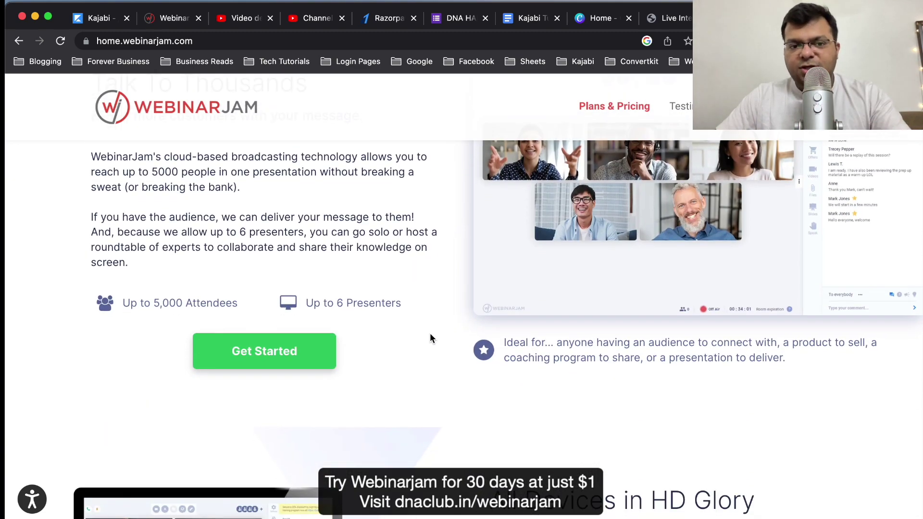
{"action": "scroll", "coordinate": [430, 333], "scroll_direction": "down", "scroll_amount": 15}
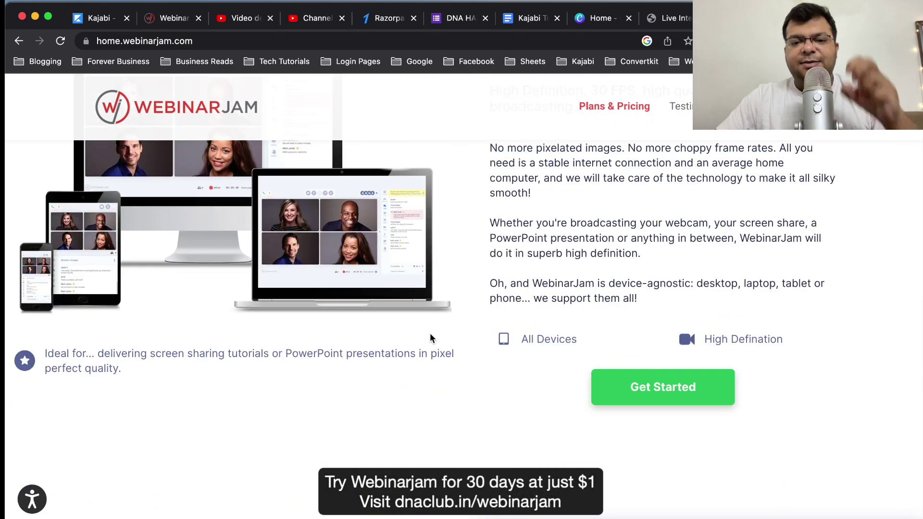
{"action": "scroll", "coordinate": [429, 332], "scroll_direction": "up", "scroll_amount": 18}
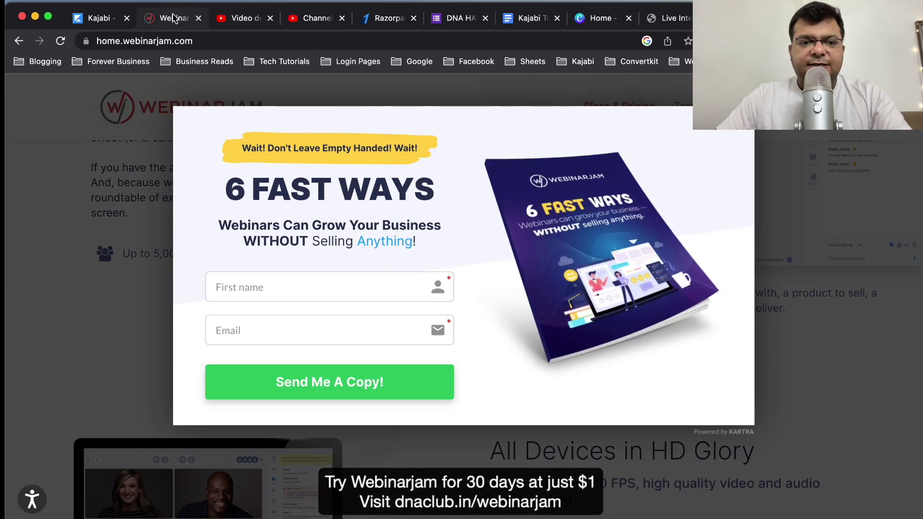
{"action": "left_click", "coordinate": [173, 18]}
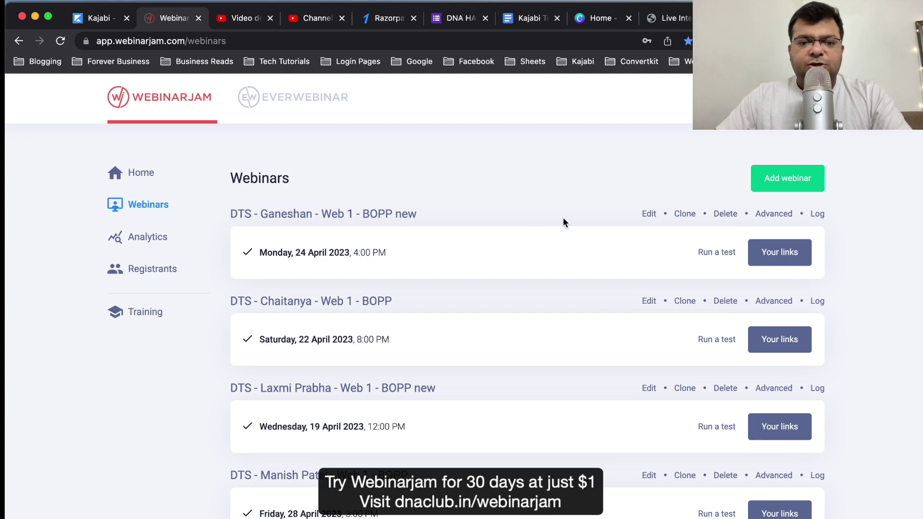
Step: On page 2, highlight the 'Leads Generation Training without paid ads and tools' webinar and its 12 June 2022 date
{"action": "scroll", "coordinate": [889, 218], "scroll_direction": "down", "scroll_amount": 20}
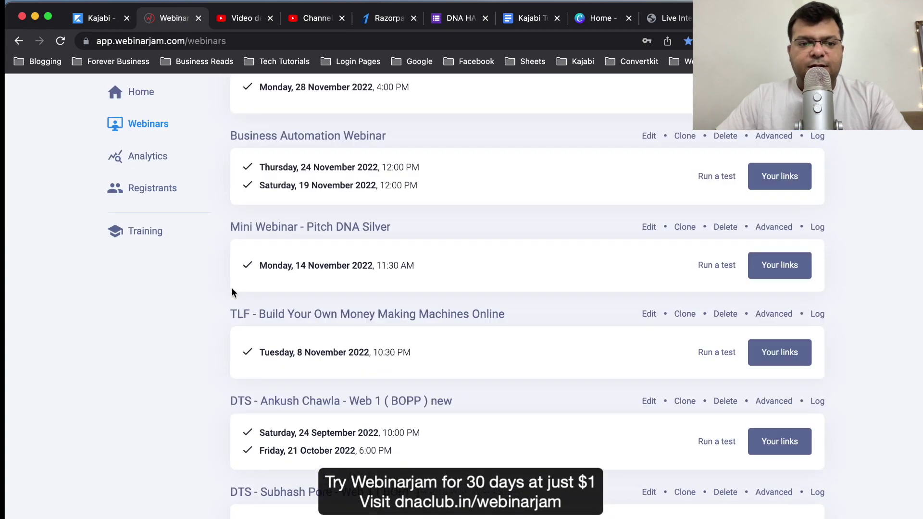
{"action": "scroll", "coordinate": [232, 292], "scroll_direction": "up", "scroll_amount": 20}
{"action": "scroll", "coordinate": [525, 299], "scroll_direction": "down", "scroll_amount": 20}
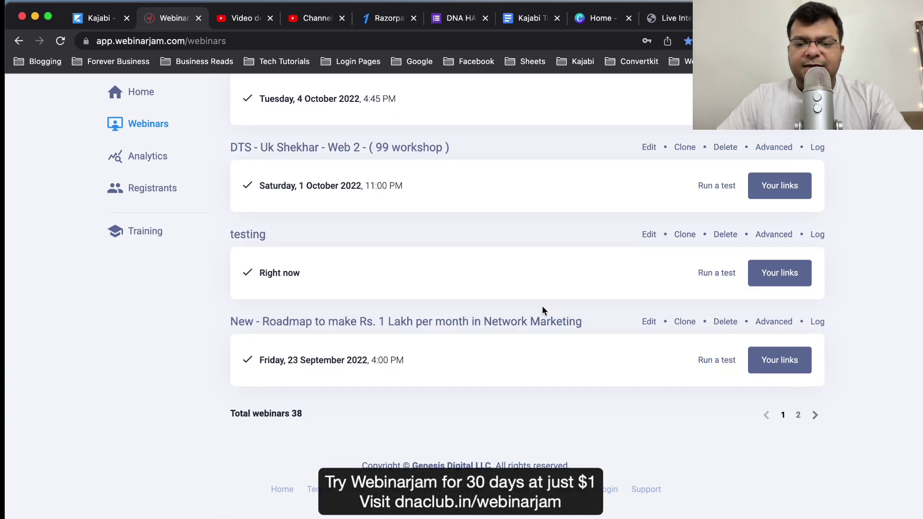
{"action": "left_click", "coordinate": [798, 414]}
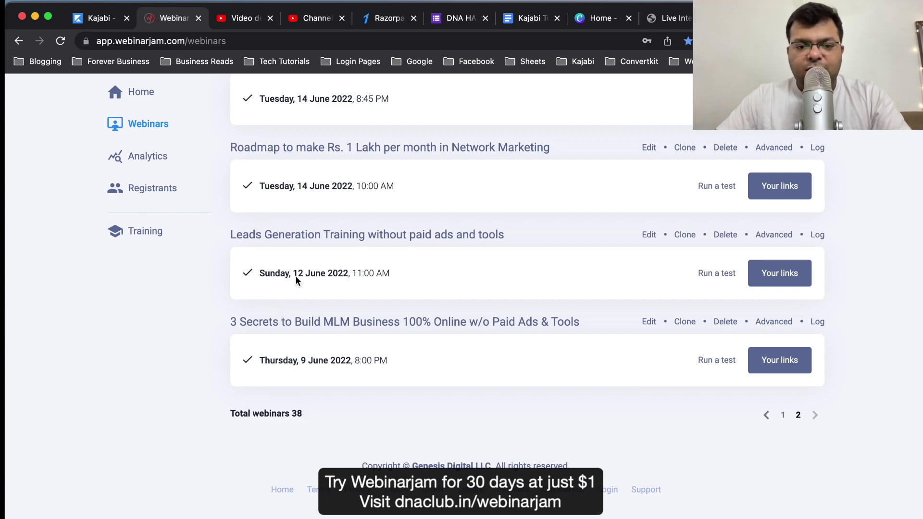
{"action": "left_click_drag", "start_coordinate": [295, 273], "coordinate": [398, 269]}
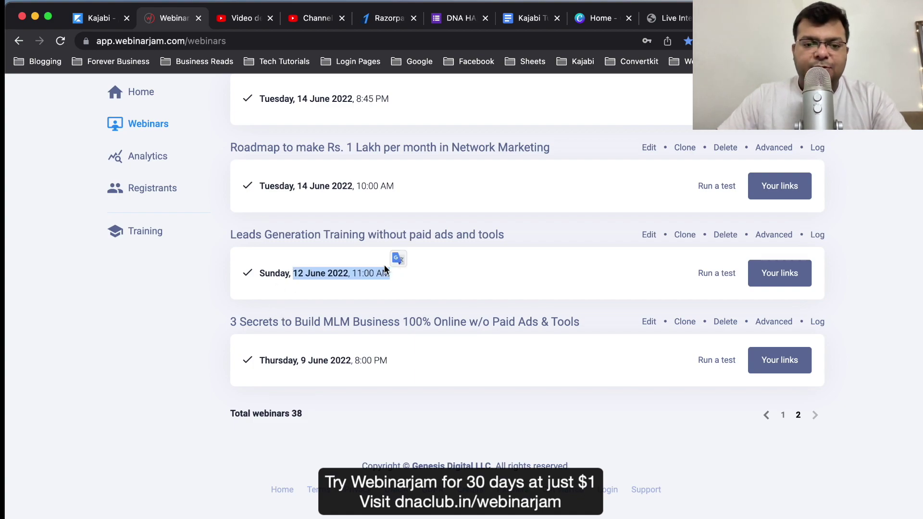
{"action": "left_click", "coordinate": [315, 263]}
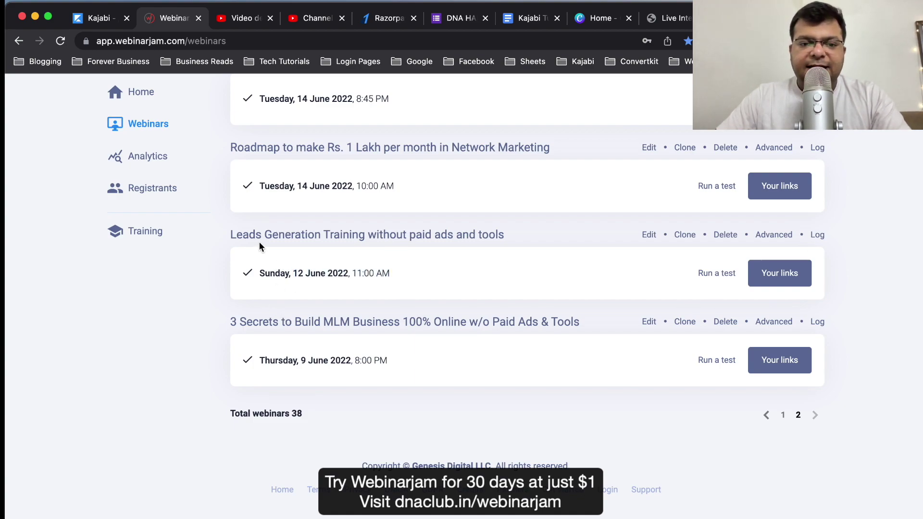
{"action": "left_click_drag", "start_coordinate": [260, 243], "coordinate": [495, 238]}
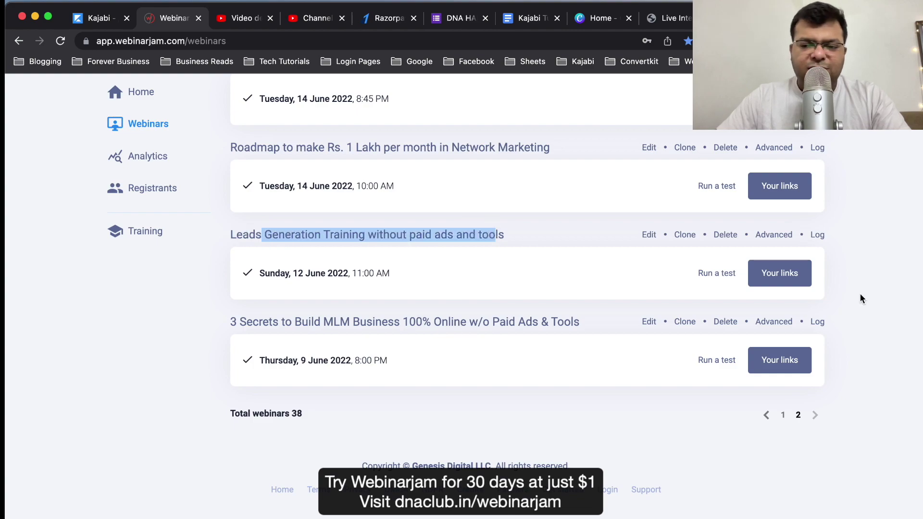
{"action": "left_click", "coordinate": [872, 280]}
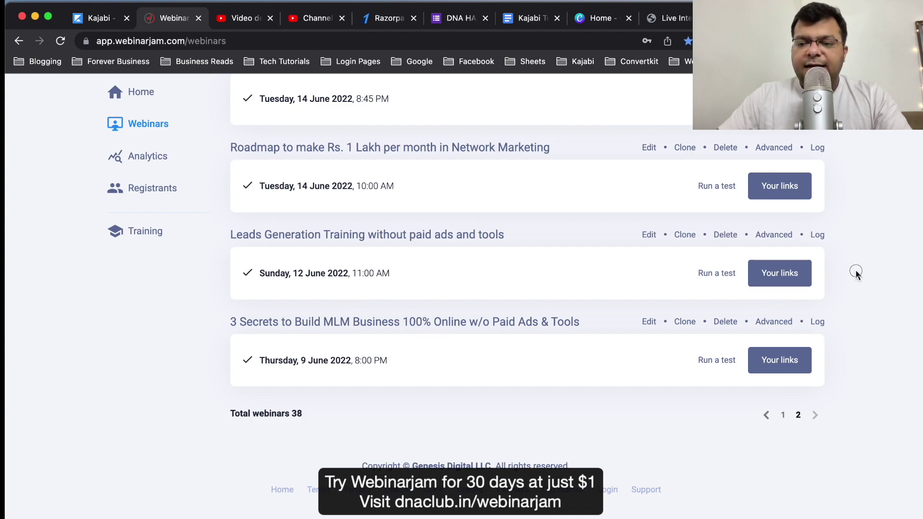
{"action": "scroll", "coordinate": [389, 321], "scroll_direction": "up", "scroll_amount": 20}
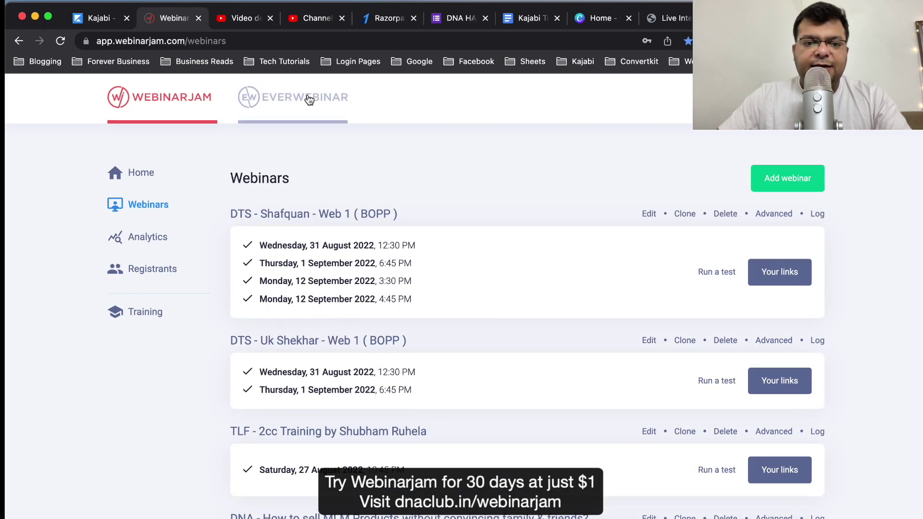
{"action": "scroll", "coordinate": [342, 412], "scroll_direction": "down", "scroll_amount": 20}
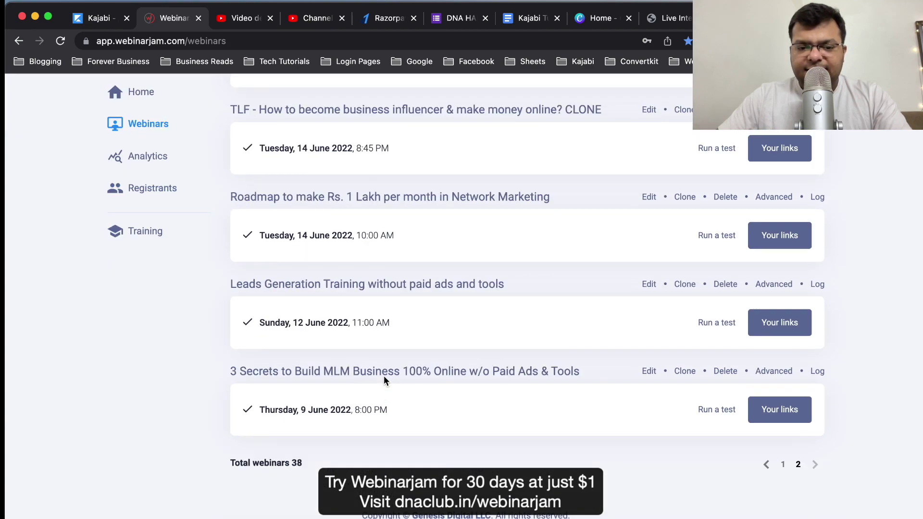
{"action": "left_click_drag", "start_coordinate": [245, 236], "coordinate": [523, 238]}
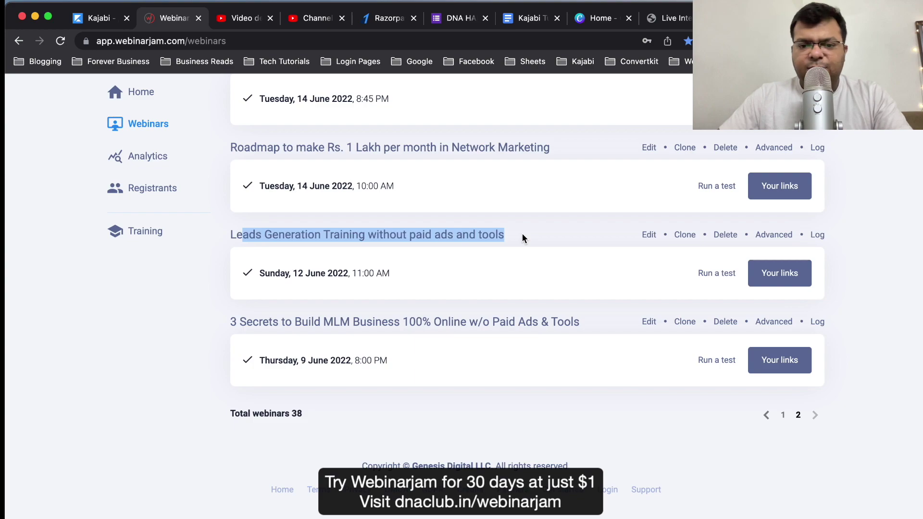
{"action": "left_click", "coordinate": [855, 277]}
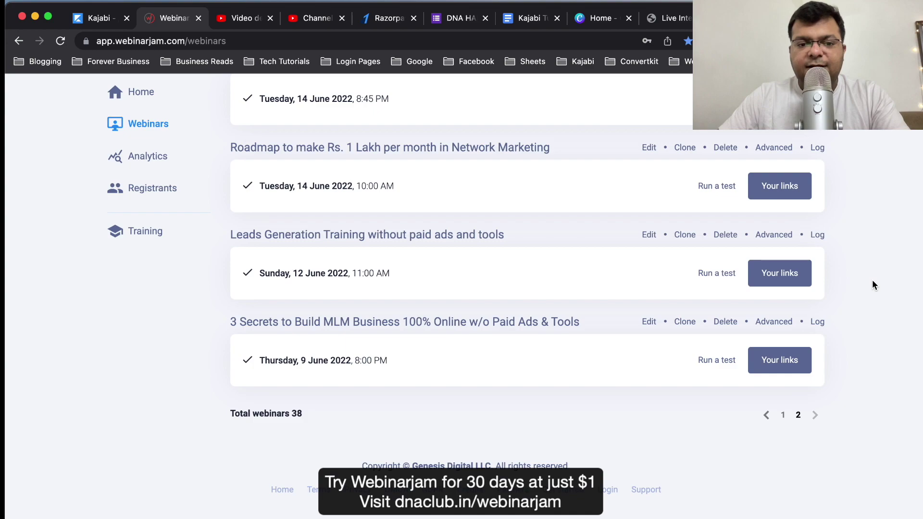
Step: Switch to the EverWebinar webinars list and go to its third page
{"action": "scroll", "coordinate": [873, 285], "scroll_direction": "up", "scroll_amount": 3}
{"action": "scroll", "coordinate": [874, 285], "scroll_direction": "up", "scroll_amount": 10}
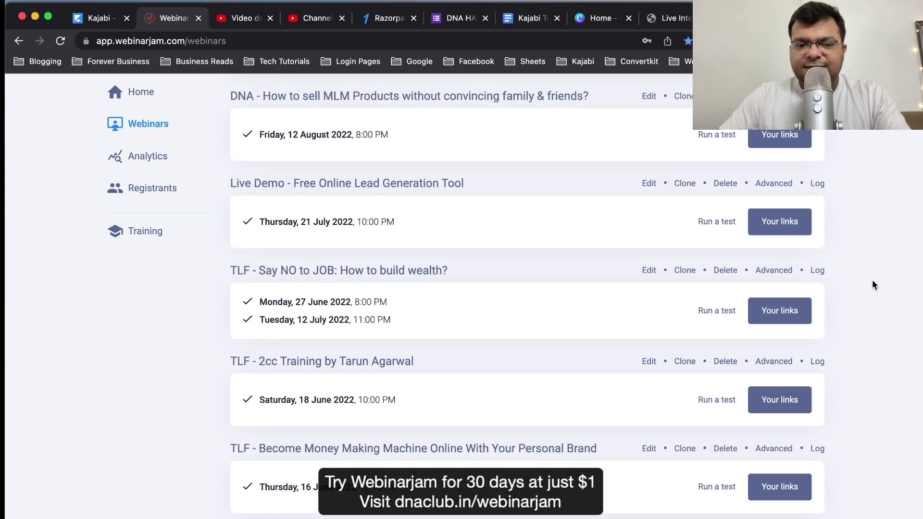
{"action": "scroll", "coordinate": [873, 285], "scroll_direction": "up", "scroll_amount": 10}
{"action": "left_click", "coordinate": [306, 108]}
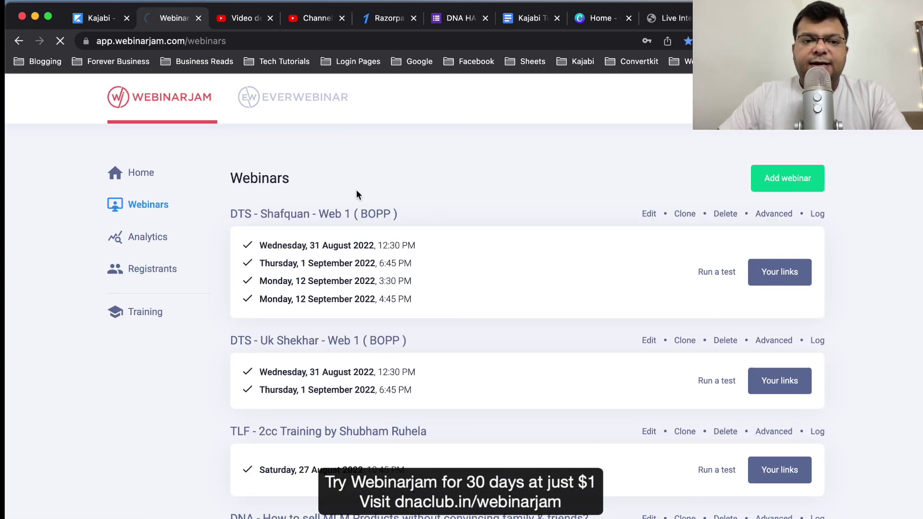
{"action": "scroll", "coordinate": [852, 277], "scroll_direction": "down", "scroll_amount": 20}
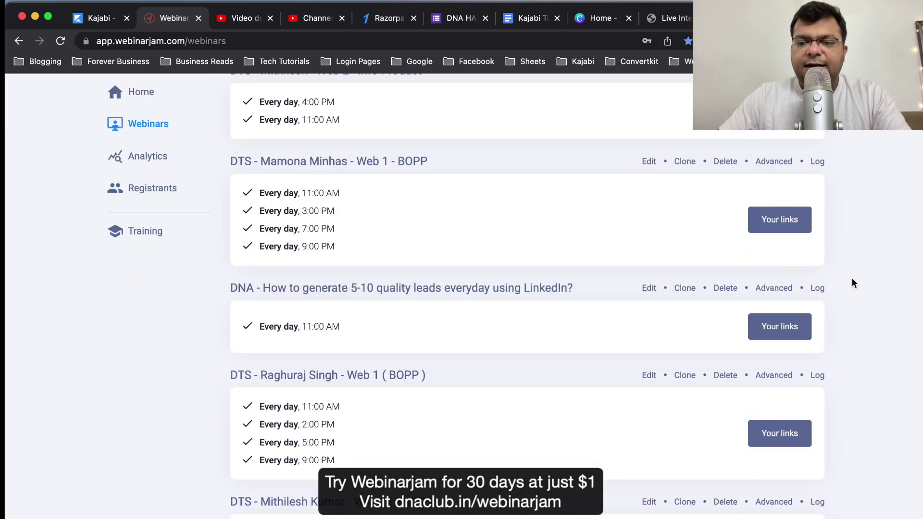
{"action": "scroll", "coordinate": [854, 287], "scroll_direction": "down", "scroll_amount": 2}
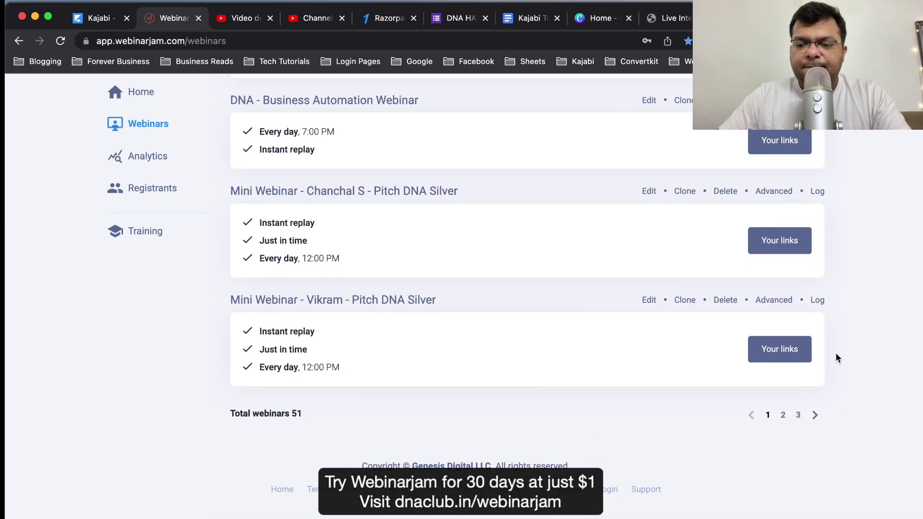
{"action": "left_click", "coordinate": [802, 412]}
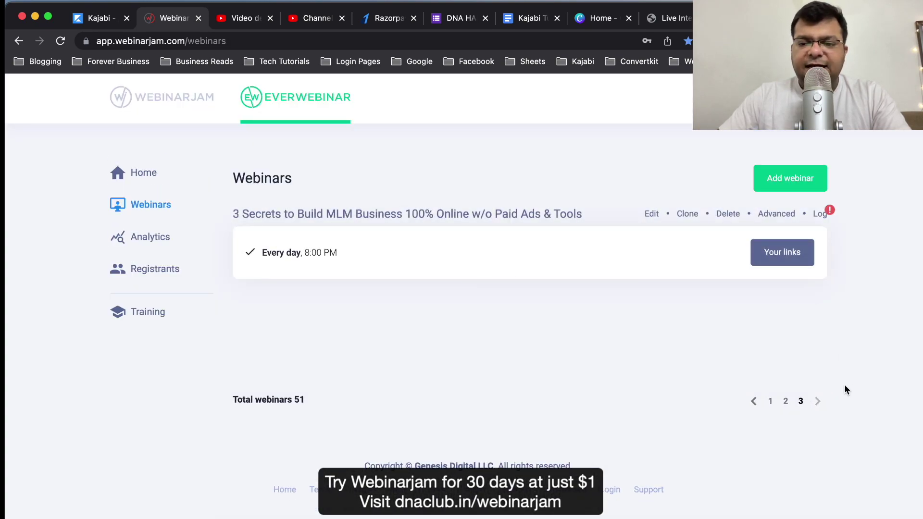
Step: Return to page 2 and open the Leads Generation Training EverWebinar for editing
{"action": "left_click", "coordinate": [785, 402]}
{"action": "scroll", "coordinate": [411, 398], "scroll_direction": "down", "scroll_amount": 15}
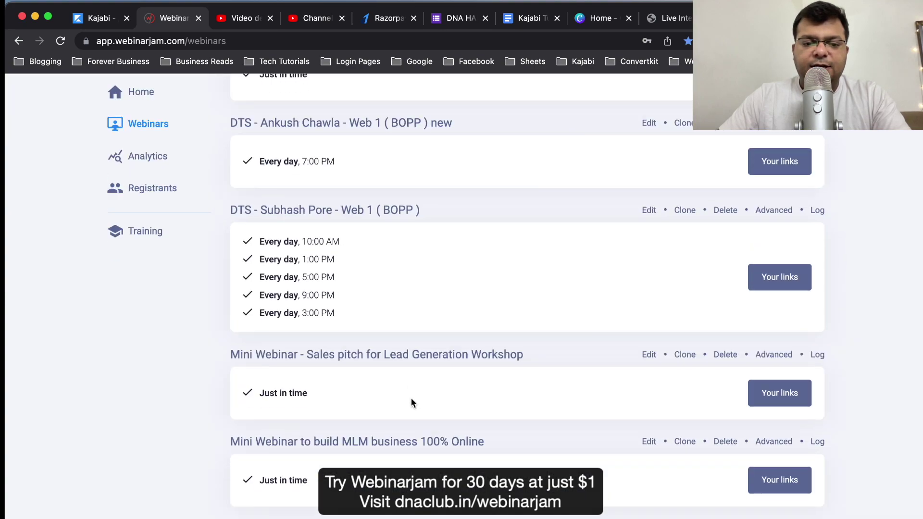
{"action": "scroll", "coordinate": [411, 402], "scroll_direction": "down", "scroll_amount": 8}
{"action": "left_click_drag", "start_coordinate": [262, 321], "coordinate": [502, 322]}
{"action": "left_click", "coordinate": [649, 321]}
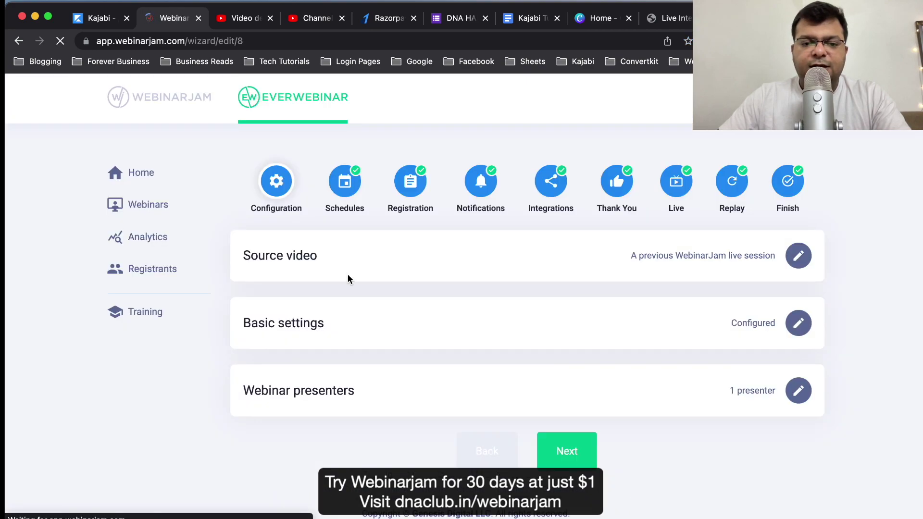
Step: Set the source video to 'A previous WebinarJam live session' and confirm it
{"action": "left_click", "coordinate": [797, 251]}
{"action": "scroll", "coordinate": [404, 336], "scroll_direction": "down", "scroll_amount": 4}
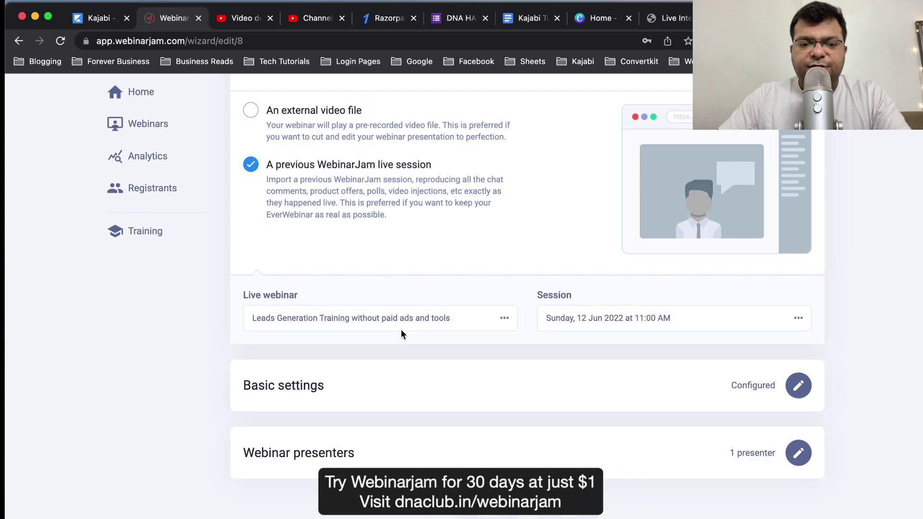
{"action": "scroll", "coordinate": [401, 330], "scroll_direction": "up", "scroll_amount": 2}
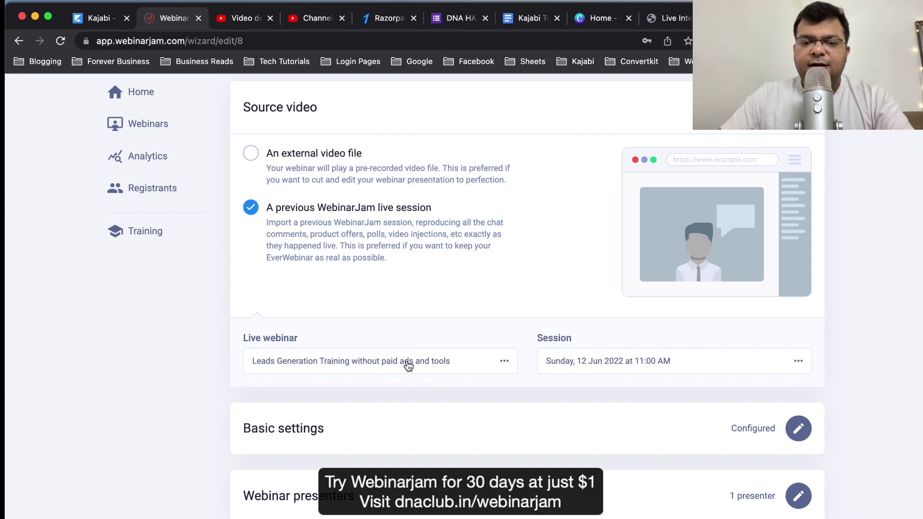
{"action": "scroll", "coordinate": [408, 366], "scroll_direction": "up", "scroll_amount": 3}
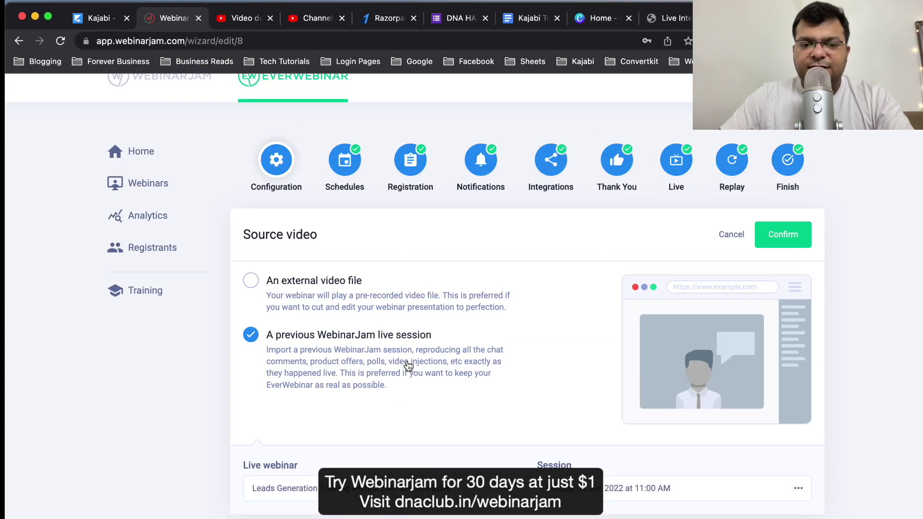
{"action": "left_click", "coordinate": [738, 238]}
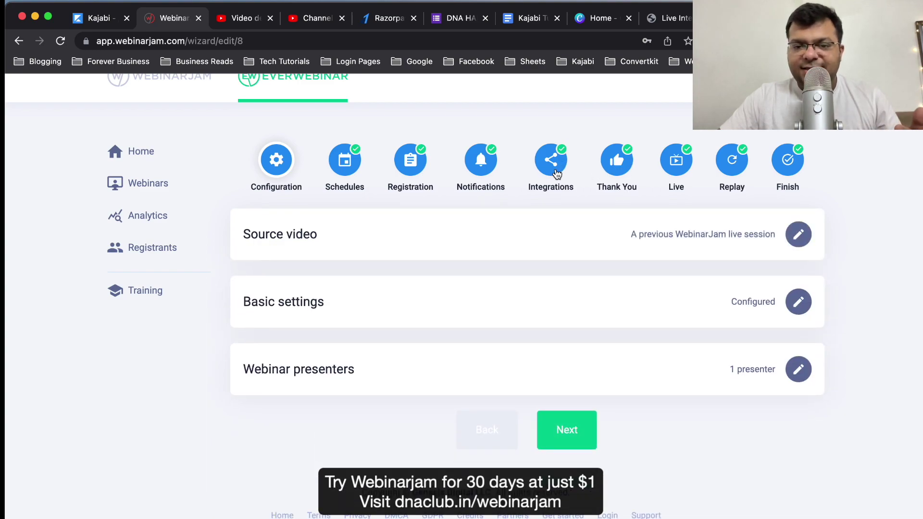
{"action": "left_click", "coordinate": [486, 163]}
Step: Review the reminder notifications (5 emails, 1 phone notification) and confirm them unchanged
{"action": "left_click", "coordinate": [800, 323]}
{"action": "scroll", "coordinate": [520, 325], "scroll_direction": "down", "scroll_amount": 10}
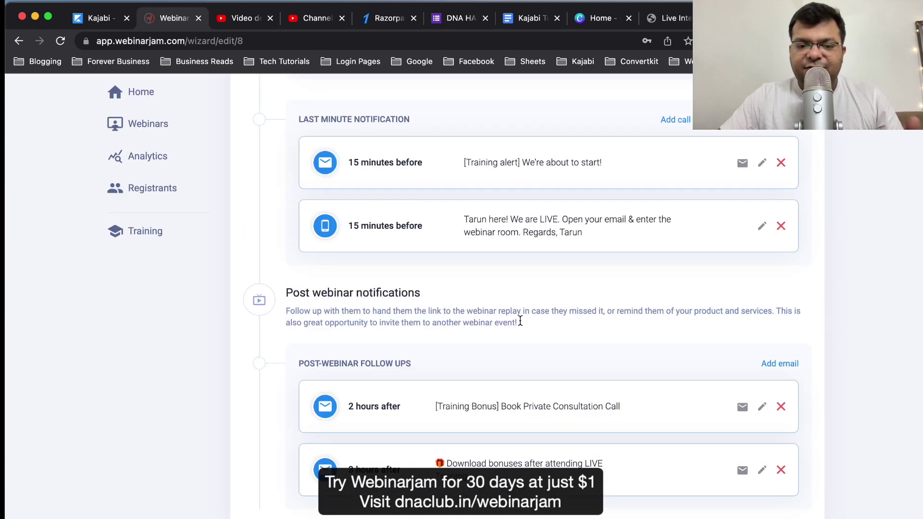
{"action": "scroll", "coordinate": [520, 325], "scroll_direction": "up", "scroll_amount": 6}
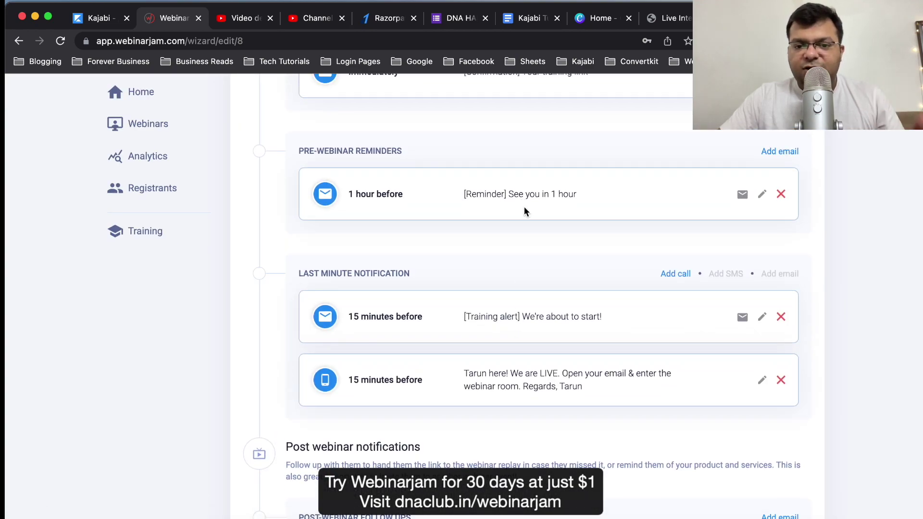
{"action": "scroll", "coordinate": [524, 212], "scroll_direction": "down", "scroll_amount": 5}
{"action": "scroll", "coordinate": [521, 398], "scroll_direction": "up", "scroll_amount": 15}
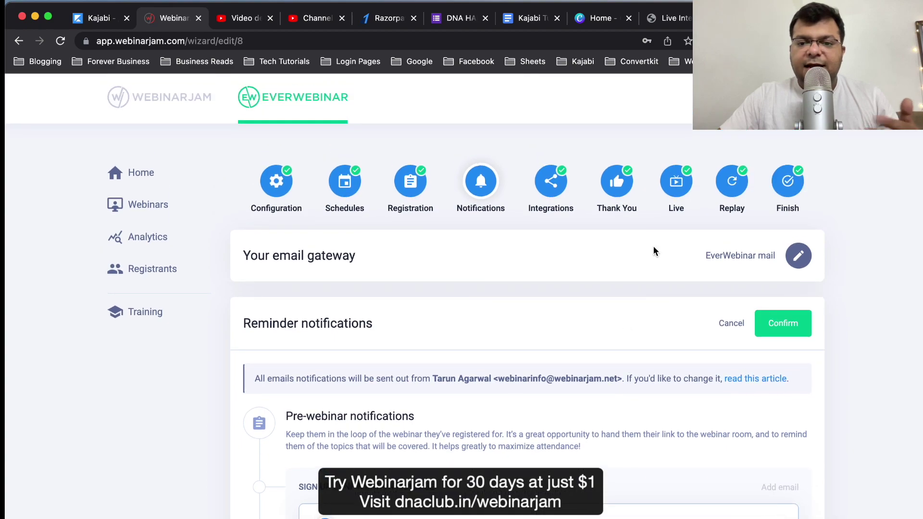
{"action": "left_click", "coordinate": [786, 332]}
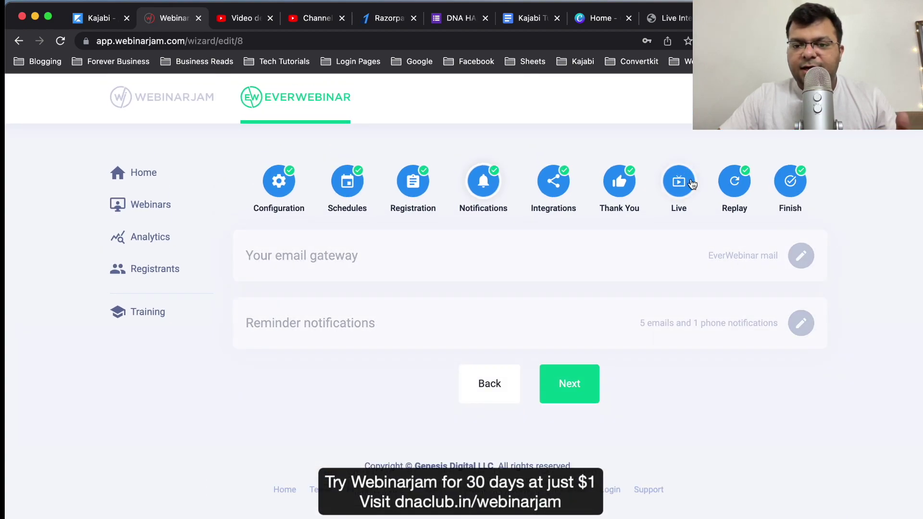
{"action": "left_click", "coordinate": [677, 185]}
Step: Review the 503-message live chat script without changes, then bring up the attendee display options
{"action": "scroll", "coordinate": [491, 294], "scroll_direction": "down", "scroll_amount": 5}
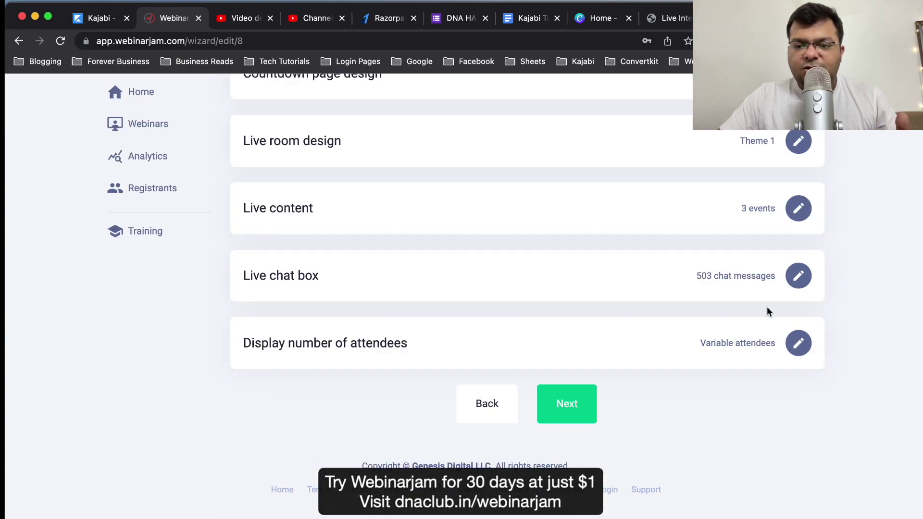
{"action": "left_click_drag", "start_coordinate": [735, 272], "coordinate": [773, 273]}
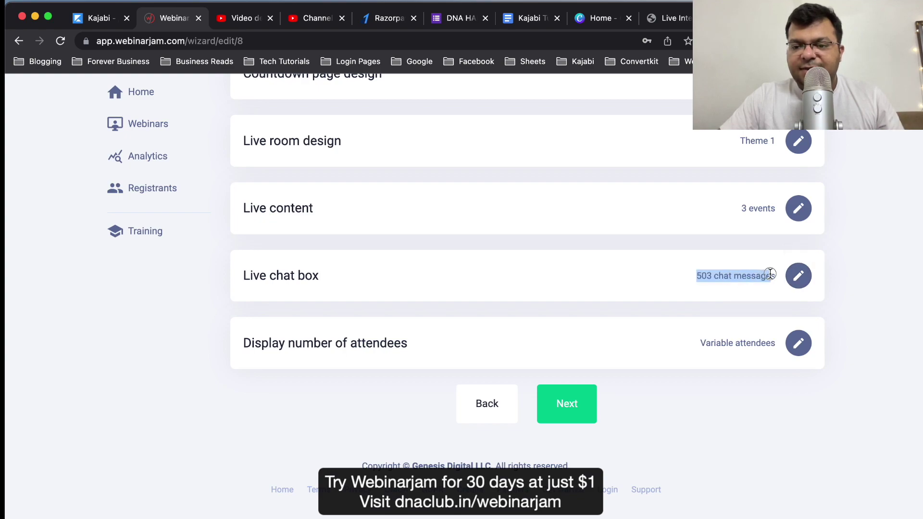
{"action": "left_click", "coordinate": [798, 275]}
{"action": "scroll", "coordinate": [828, 294], "scroll_direction": "down", "scroll_amount": 8}
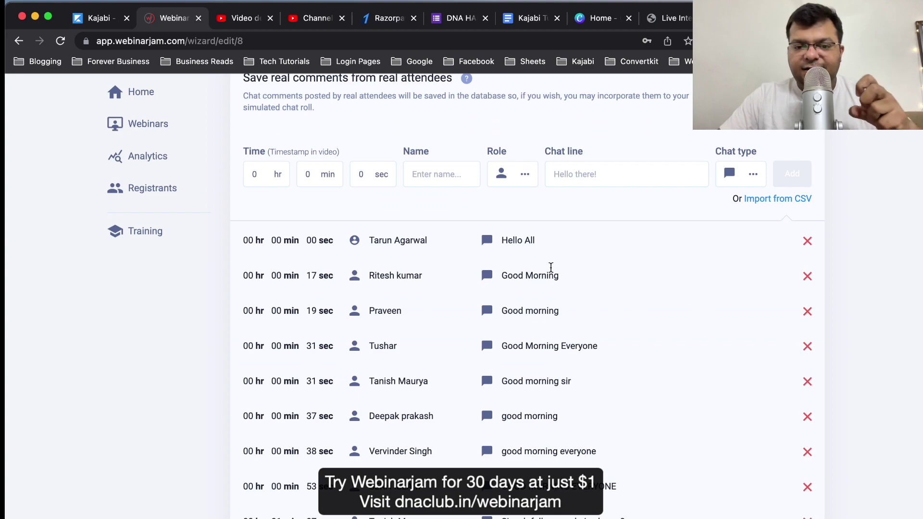
{"action": "scroll", "coordinate": [551, 270], "scroll_direction": "down", "scroll_amount": 3}
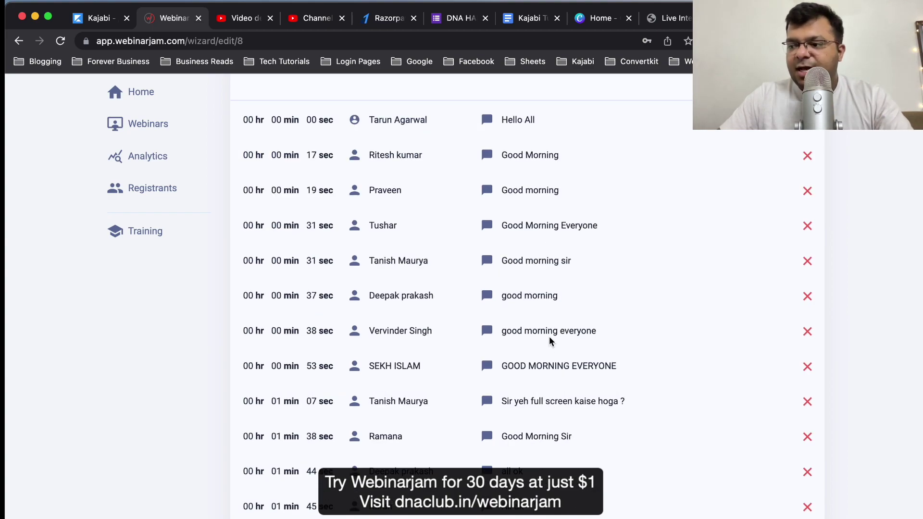
{"action": "scroll", "coordinate": [551, 341], "scroll_direction": "down", "scroll_amount": 5}
{"action": "scroll", "coordinate": [550, 340], "scroll_direction": "up", "scroll_amount": 15}
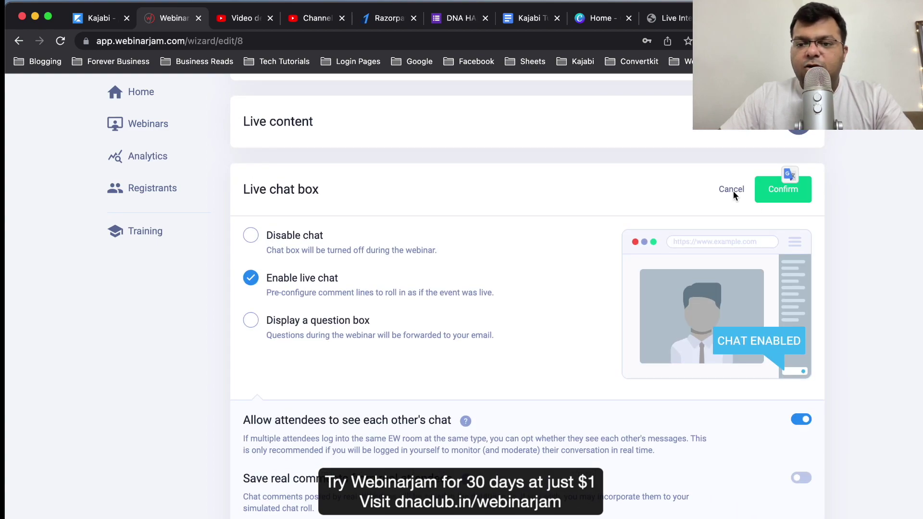
{"action": "left_click", "coordinate": [774, 189]}
{"action": "left_click", "coordinate": [801, 345]}
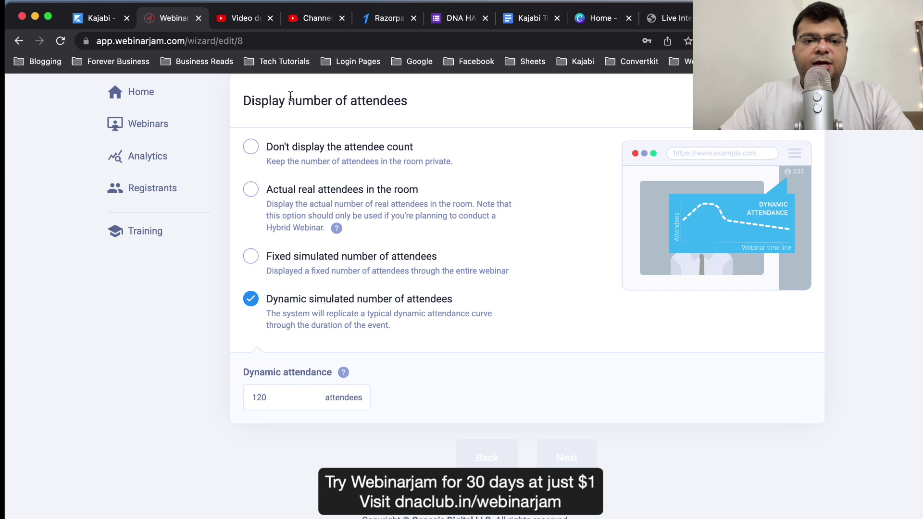
Step: Keep the dynamic simulated attendee count at 120 and confirm the setting
{"action": "left_click_drag", "start_coordinate": [295, 101], "coordinate": [407, 101]}
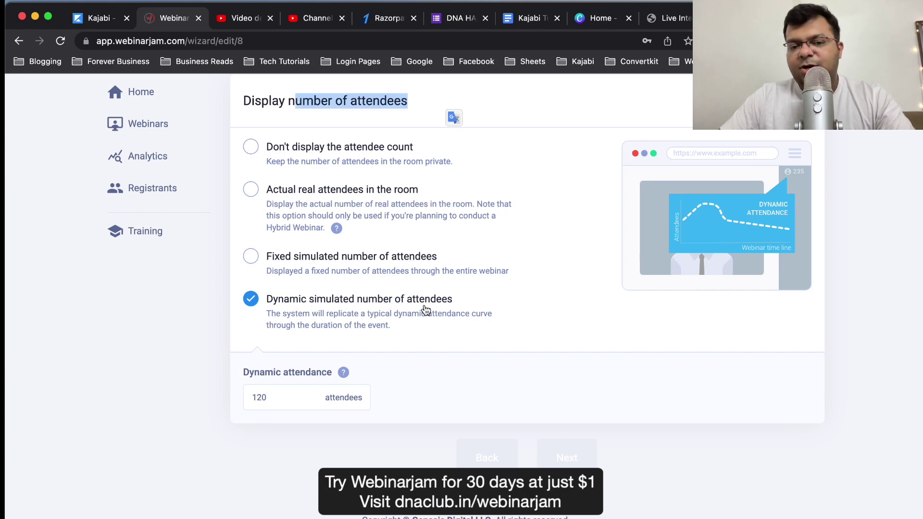
{"action": "left_click_drag", "start_coordinate": [268, 398], "coordinate": [229, 394]}
{"action": "left_click", "coordinate": [841, 253]}
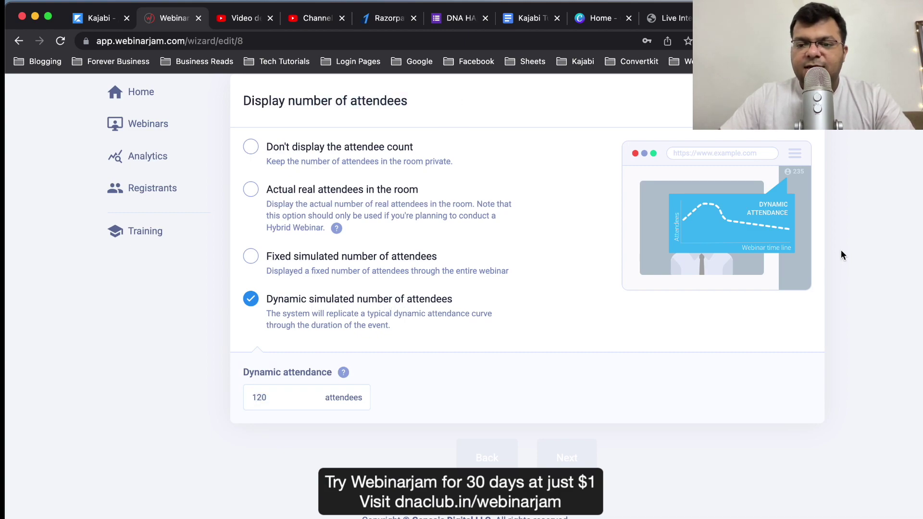
{"action": "scroll", "coordinate": [842, 254], "scroll_direction": "up", "scroll_amount": 1}
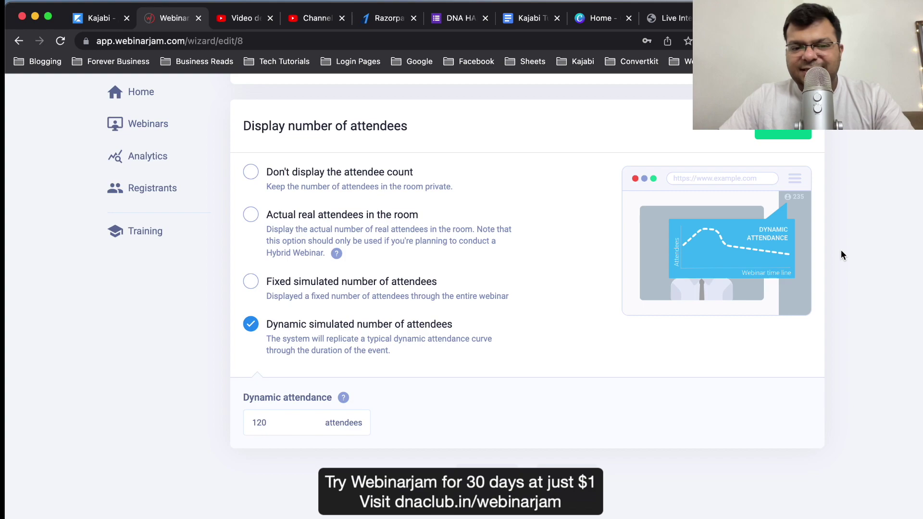
{"action": "left_click", "coordinate": [732, 138]}
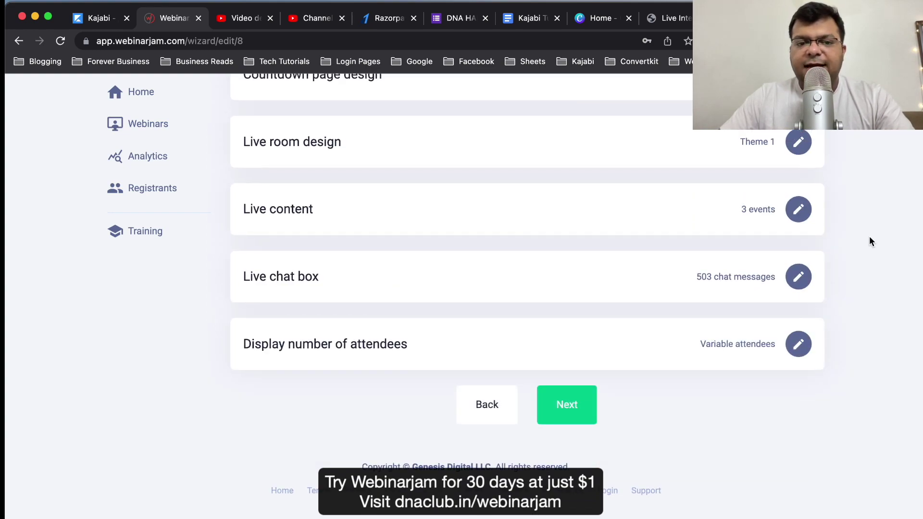
{"action": "scroll", "coordinate": [869, 236], "scroll_direction": "up", "scroll_amount": 5}
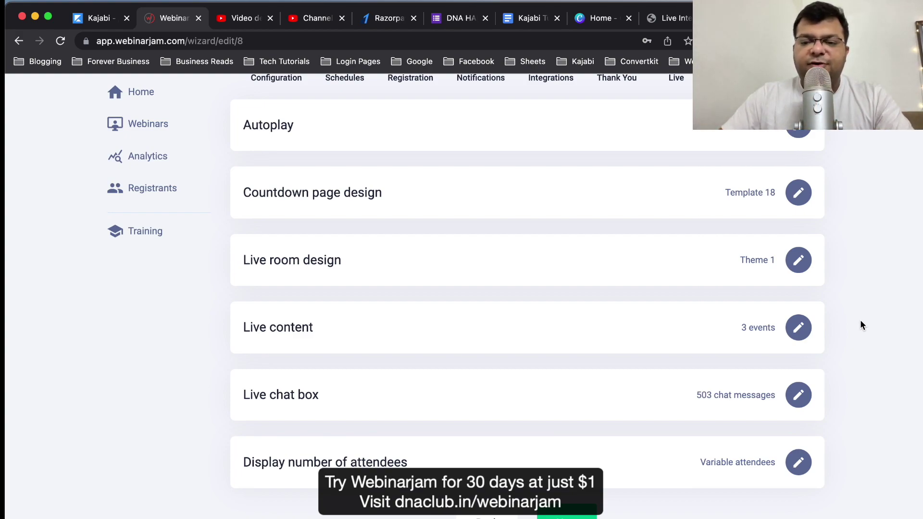
{"action": "scroll", "coordinate": [860, 324], "scroll_direction": "down", "scroll_amount": 3}
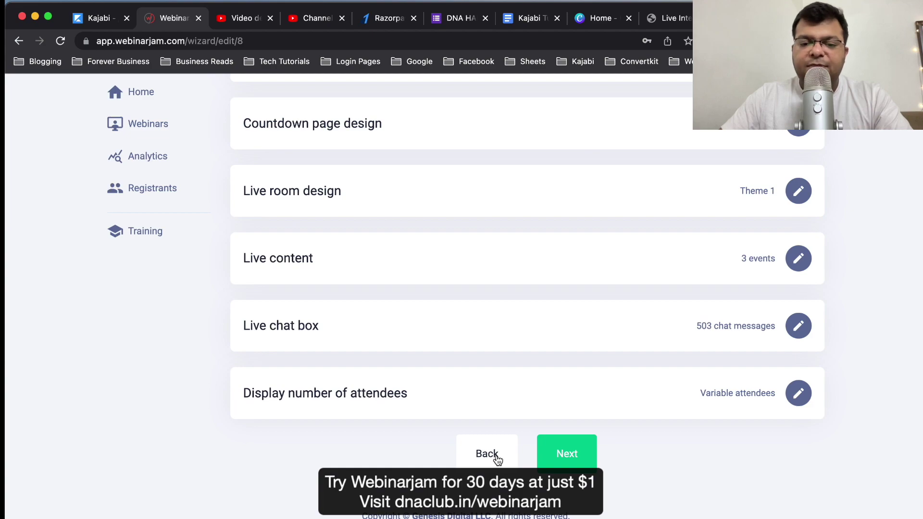
Step: Advance the setup to the Replay step, then return to page 2 of the WebinarJam webinars list
{"action": "left_click", "coordinate": [566, 453]}
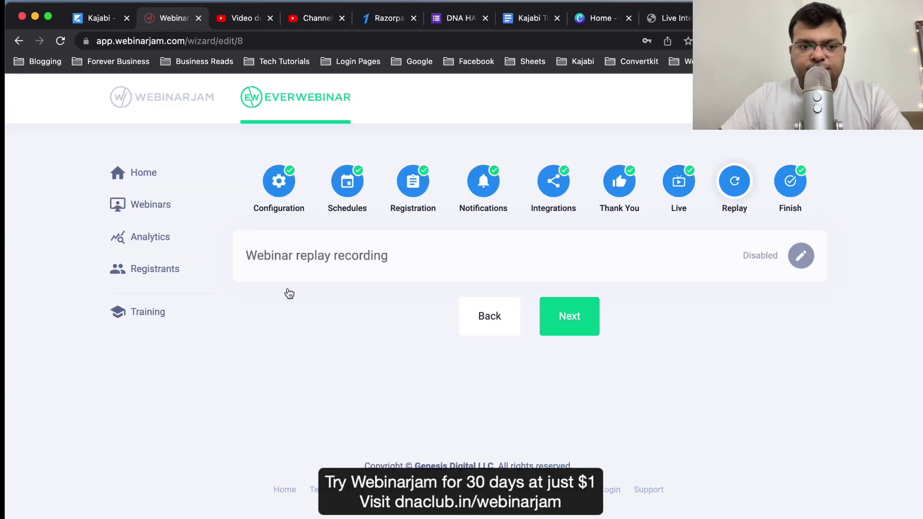
{"action": "left_click", "coordinate": [166, 207]}
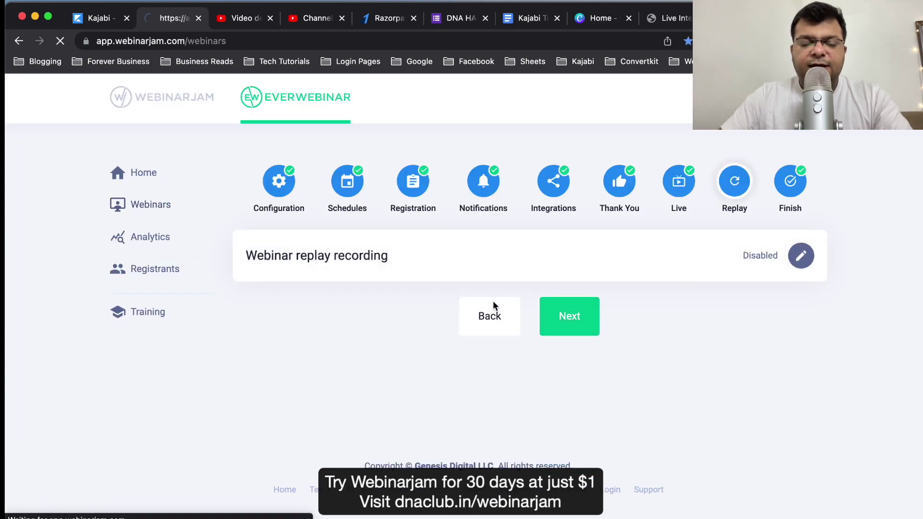
{"action": "scroll", "coordinate": [874, 298], "scroll_direction": "down", "scroll_amount": 20}
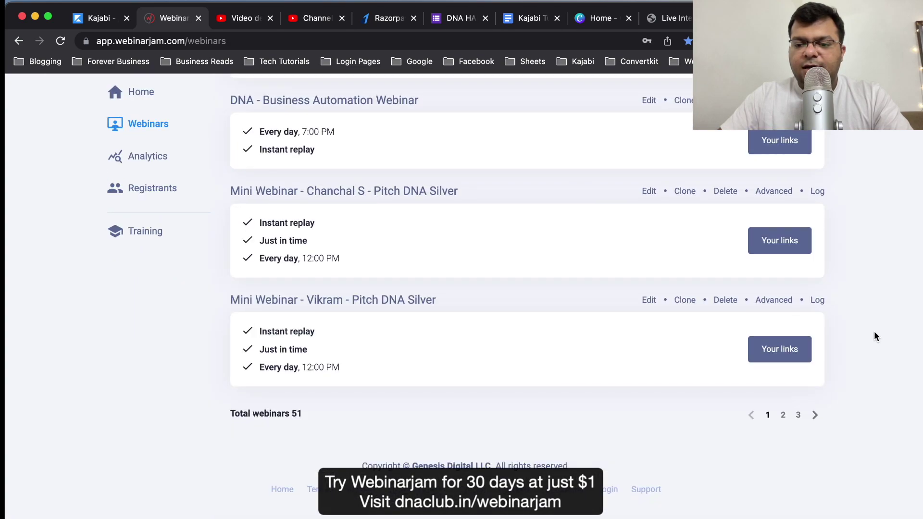
{"action": "left_click", "coordinate": [815, 415]}
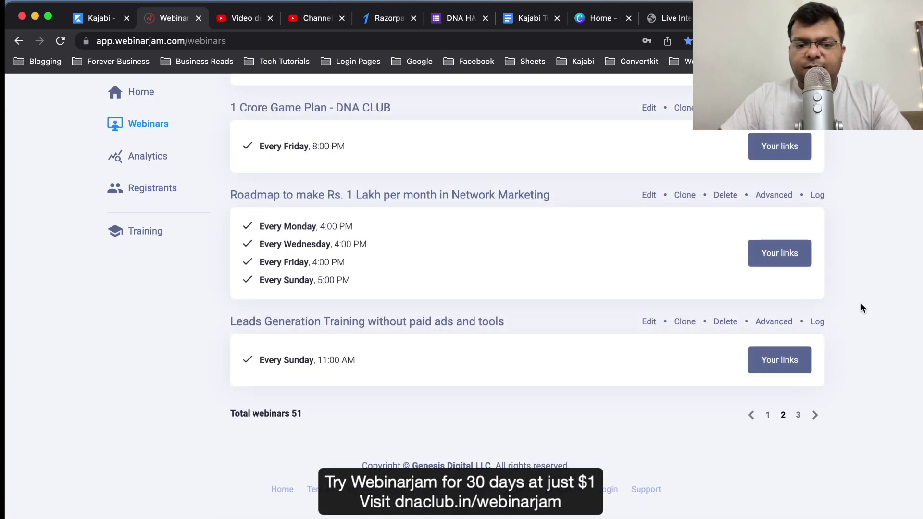
Step: Copy the Leads Generation Training registration page link and preview it in a new tab
{"action": "left_click", "coordinate": [775, 360]}
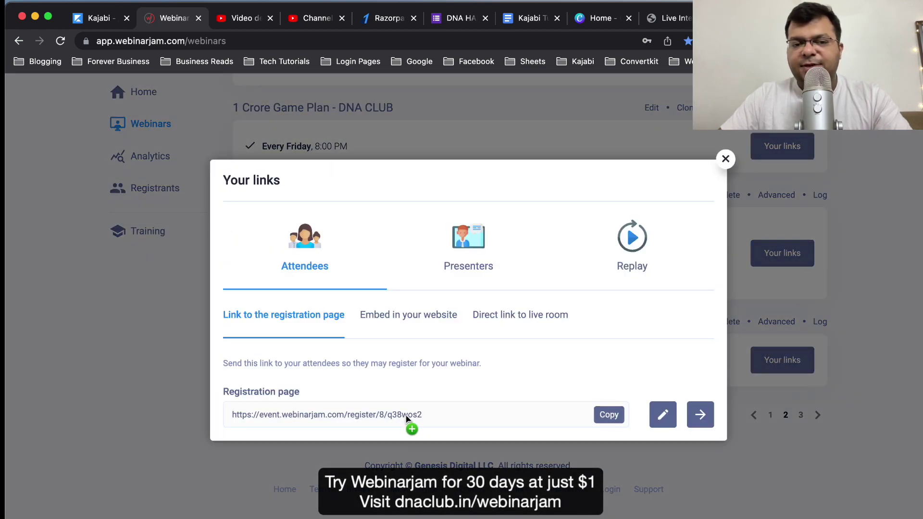
{"action": "left_click", "coordinate": [608, 415]}
{"action": "left_click", "coordinate": [726, 159]}
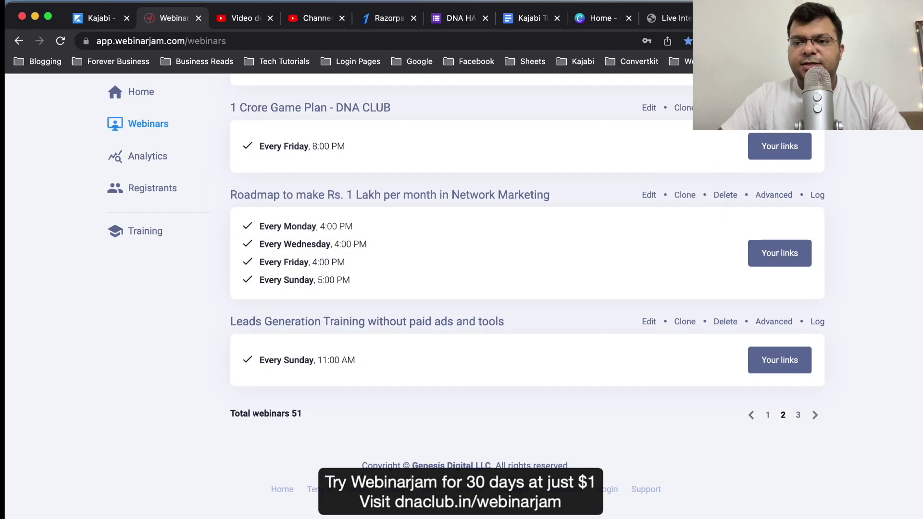
{"action": "key", "text": "super+t"}
{"action": "key", "text": "super+v"}
{"action": "key", "text": "Return"}
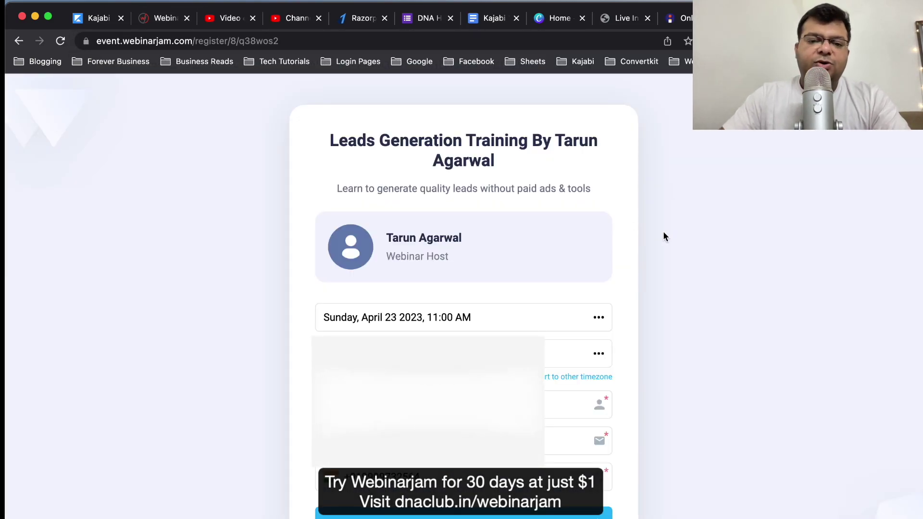
{"action": "key", "text": "super+w"}
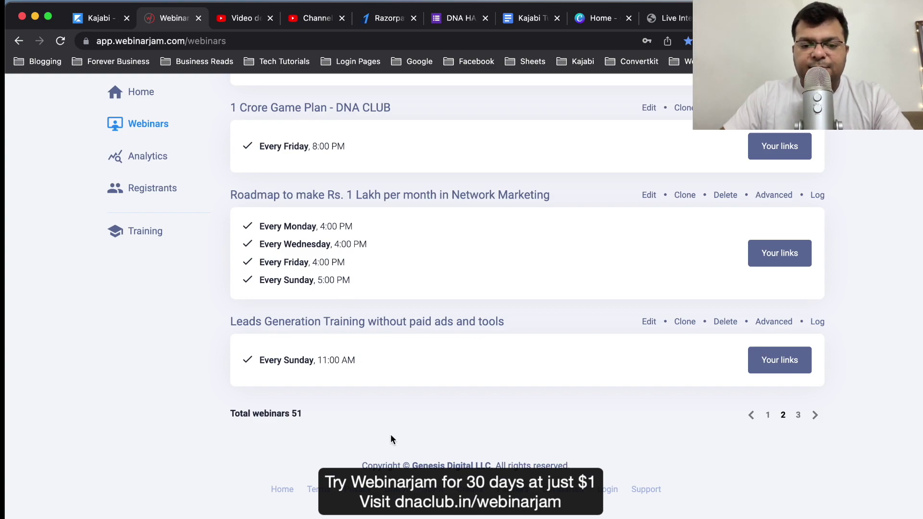
{"action": "key", "text": "super+shift+n"}
{"action": "key", "text": "super+v"}
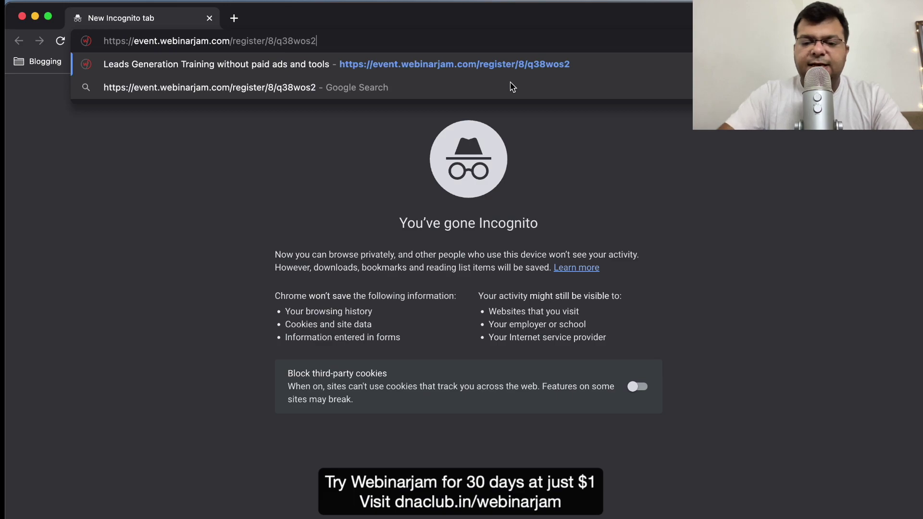
{"action": "key", "text": "Return"}
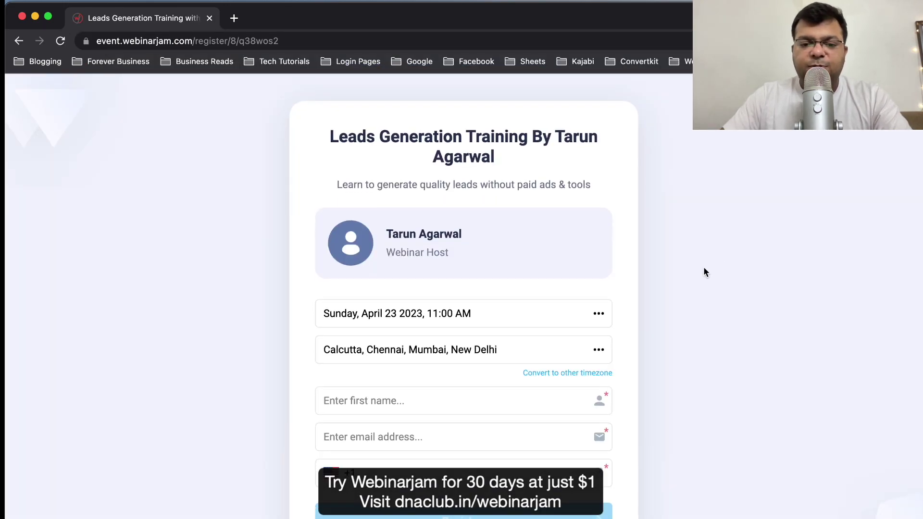
{"action": "scroll", "coordinate": [704, 268], "scroll_direction": "down", "scroll_amount": 3}
{"action": "scroll", "coordinate": [692, 268], "scroll_direction": "up", "scroll_amount": 3}
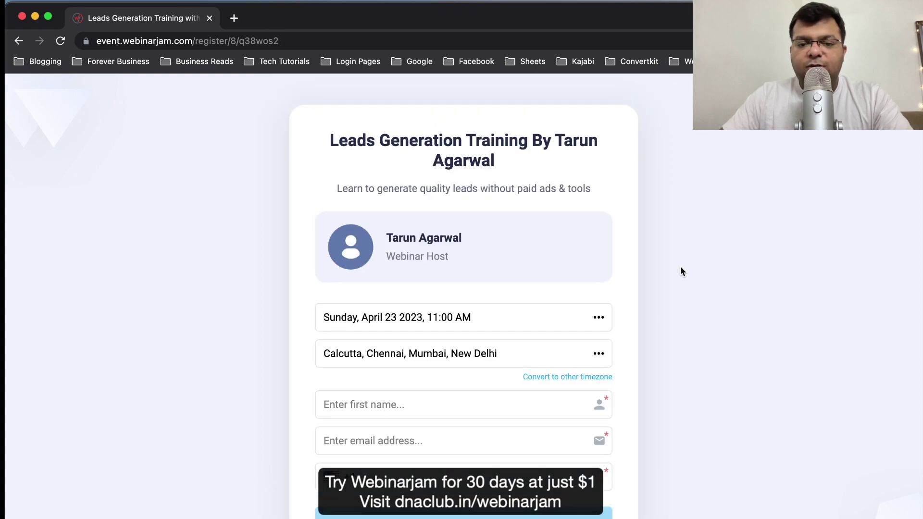
{"action": "left_click", "coordinate": [423, 323]}
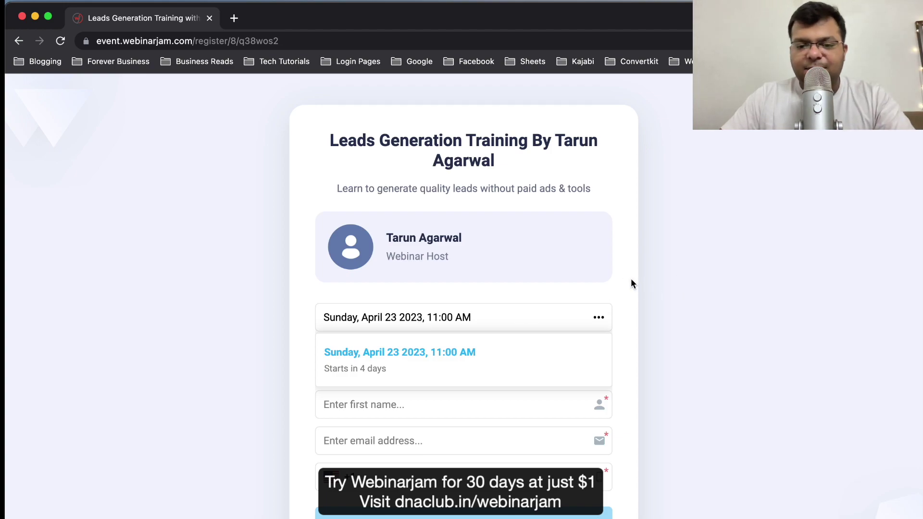
{"action": "left_click", "coordinate": [556, 313]}
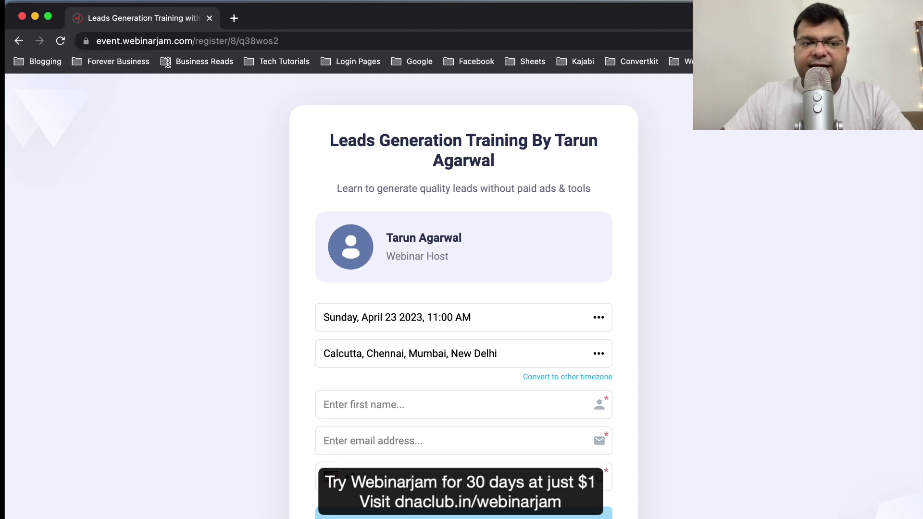
{"action": "left_click", "coordinate": [22, 16]}
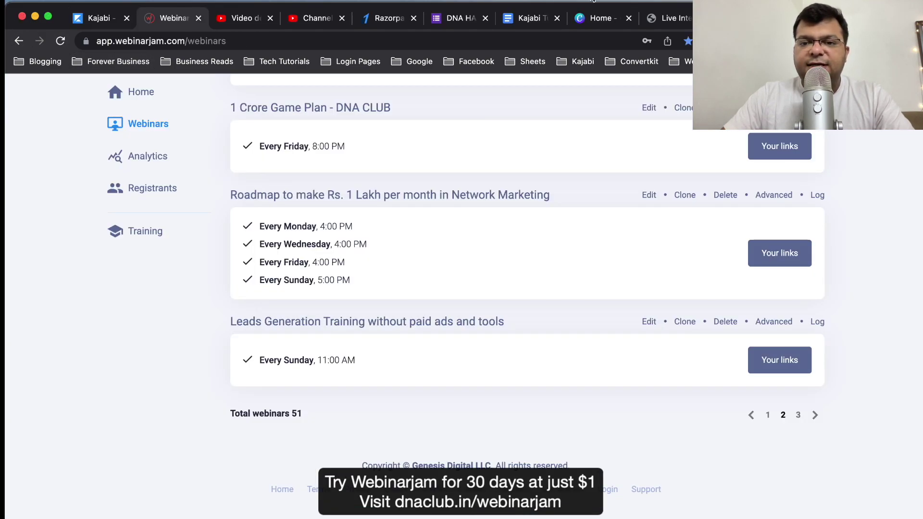
Step: Switch to Instamojo and browse the workshop product's public store page
{"action": "key", "text": "ctrl+Tab"}
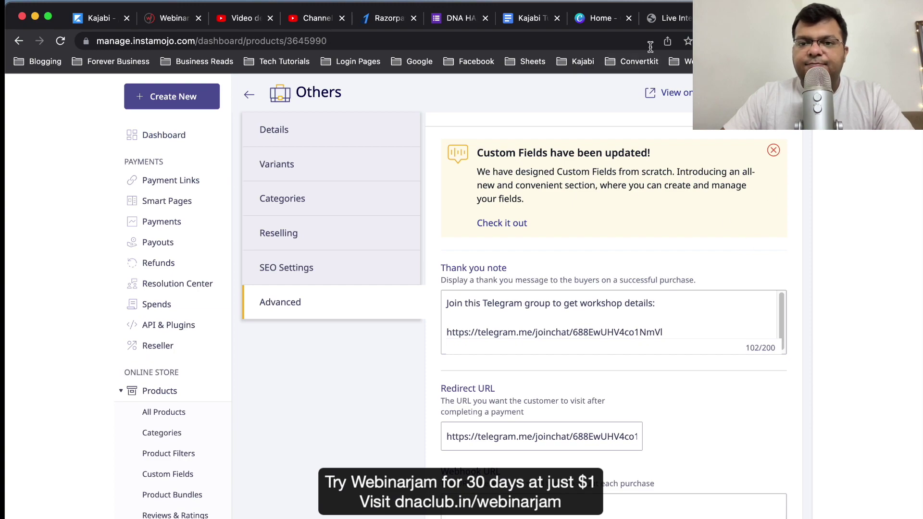
{"action": "left_click", "coordinate": [672, 18]}
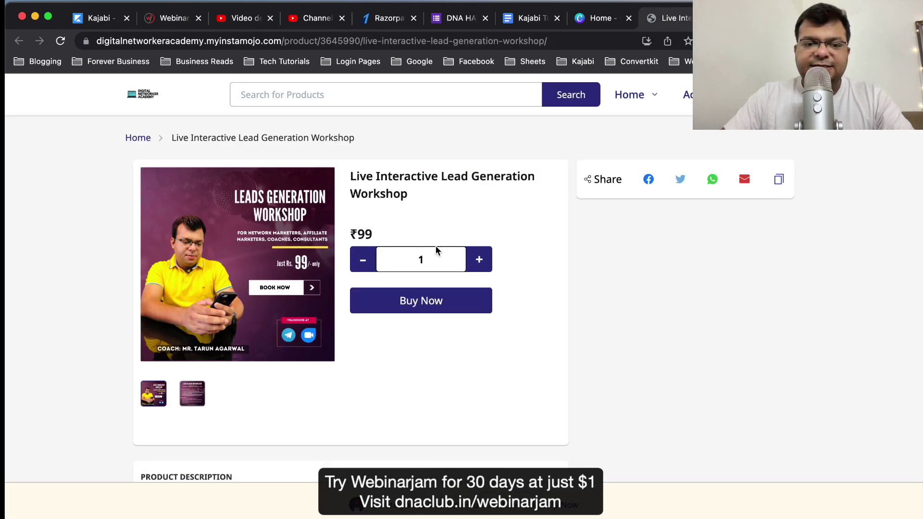
{"action": "scroll", "coordinate": [727, 311], "scroll_direction": "down", "scroll_amount": 2}
{"action": "scroll", "coordinate": [728, 311], "scroll_direction": "up", "scroll_amount": 1}
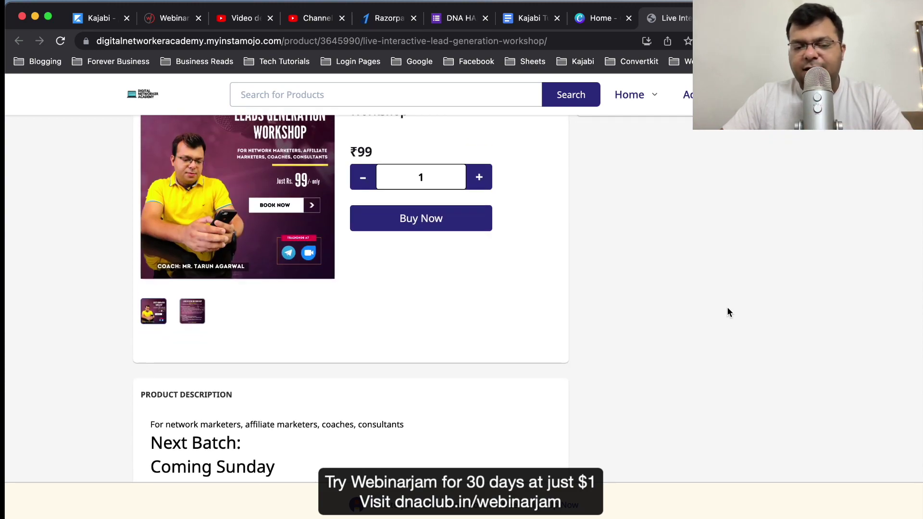
{"action": "scroll", "coordinate": [728, 312], "scroll_direction": "up", "scroll_amount": 2}
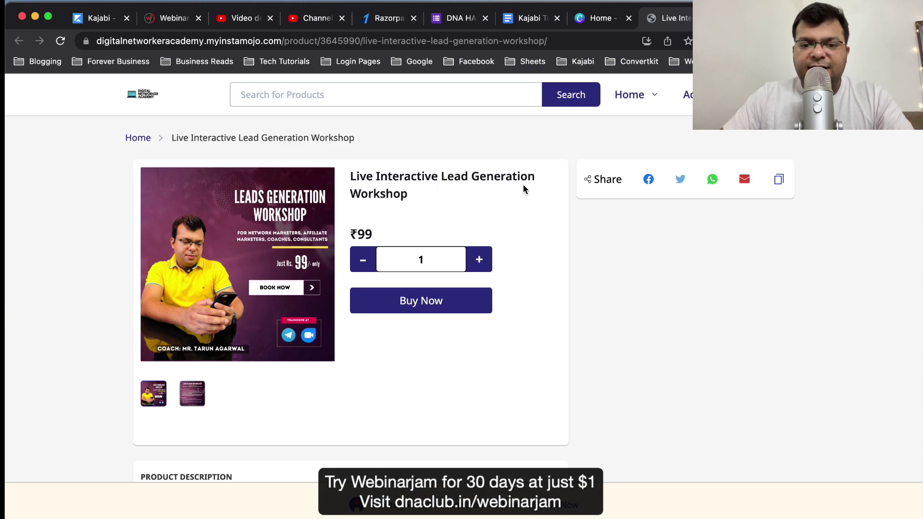
{"action": "scroll", "coordinate": [681, 288], "scroll_direction": "down", "scroll_amount": 9}
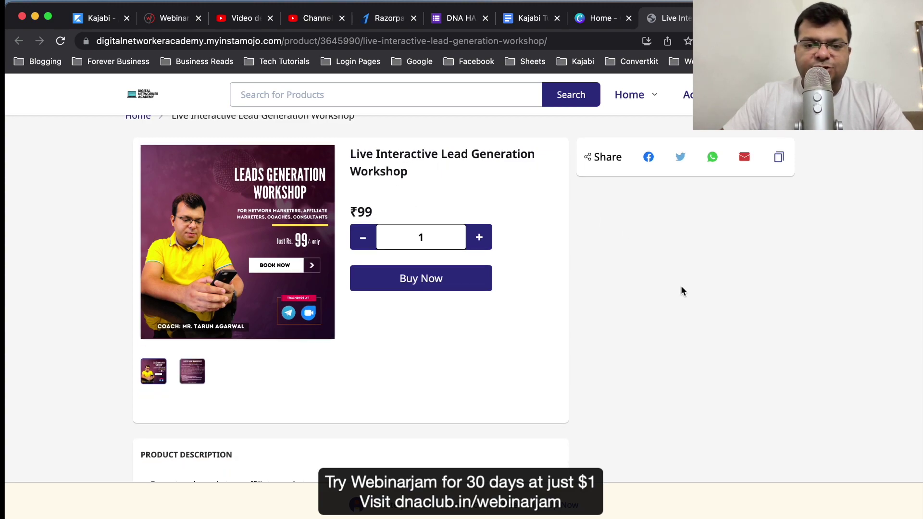
{"action": "scroll", "coordinate": [681, 287], "scroll_direction": "up", "scroll_amount": 9}
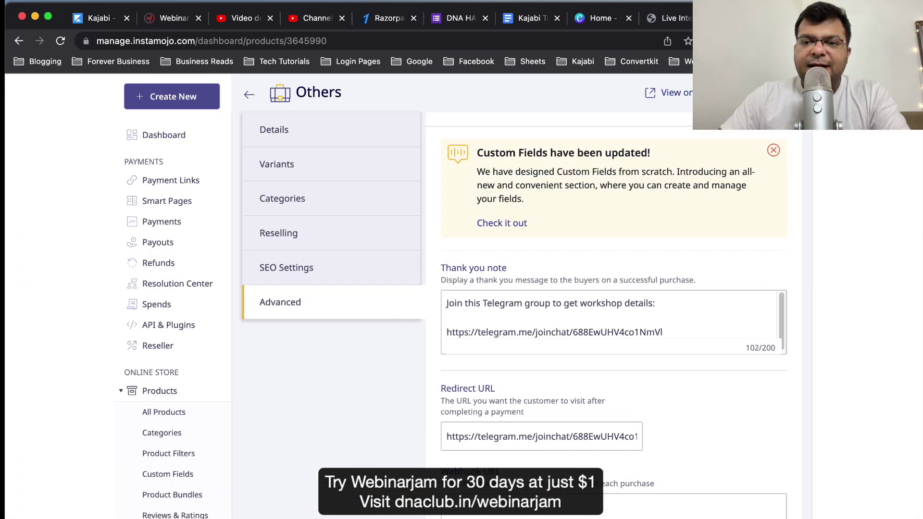
Step: Scroll through the product's Details, Reselling, SEO Settings and Advanced sections, then switch to Telegram
{"action": "scroll", "coordinate": [849, 244], "scroll_direction": "up", "scroll_amount": 10}
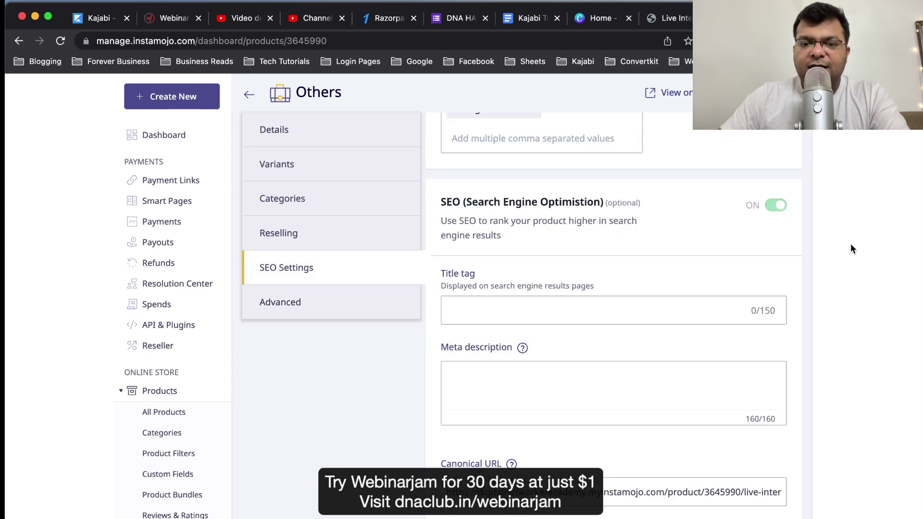
{"action": "scroll", "coordinate": [850, 243], "scroll_direction": "down", "scroll_amount": 6}
{"action": "scroll", "coordinate": [850, 244], "scroll_direction": "up", "scroll_amount": 15}
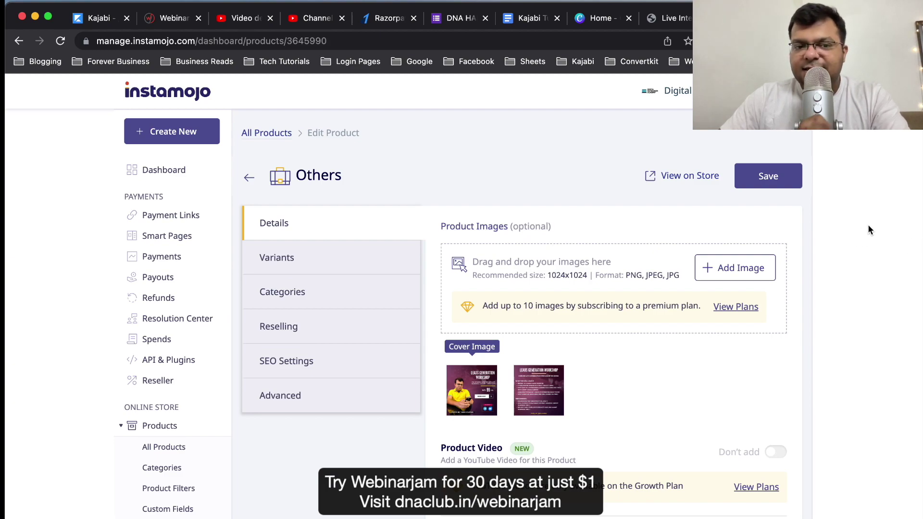
{"action": "scroll", "coordinate": [868, 226], "scroll_direction": "down", "scroll_amount": 5}
{"action": "scroll", "coordinate": [868, 226], "scroll_direction": "down", "scroll_amount": 2}
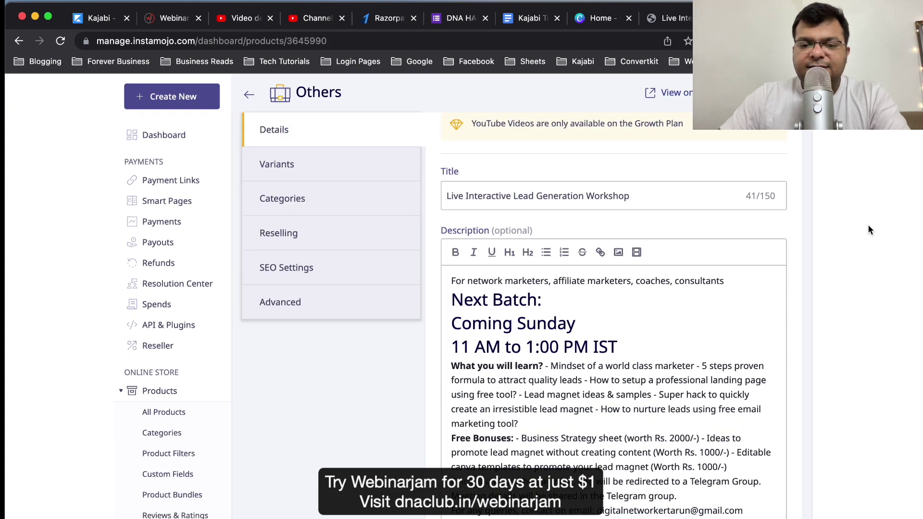
{"action": "scroll", "coordinate": [610, 317], "scroll_direction": "down", "scroll_amount": 15}
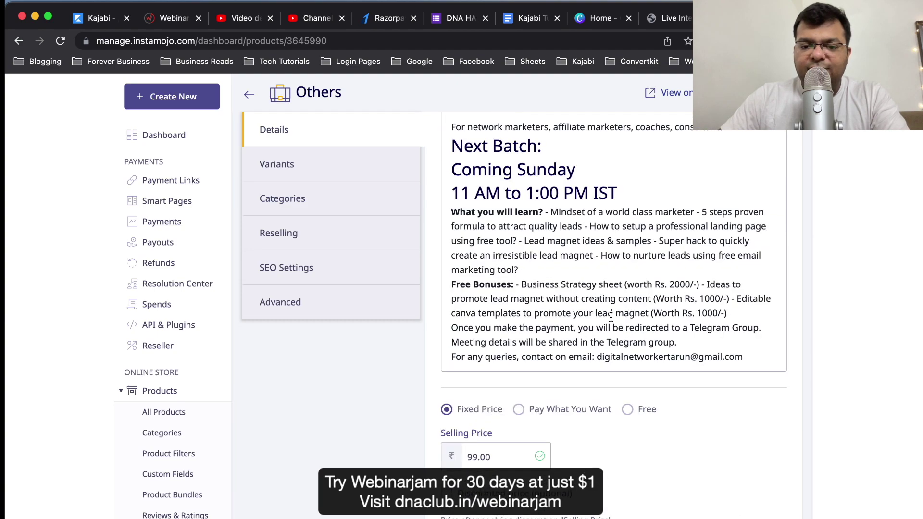
{"action": "scroll", "coordinate": [611, 319], "scroll_direction": "down", "scroll_amount": 10}
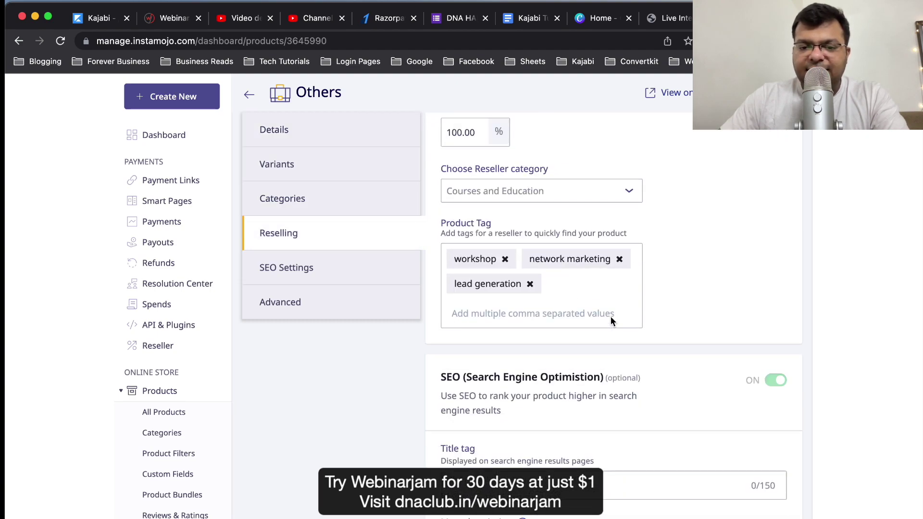
{"action": "scroll", "coordinate": [610, 321], "scroll_direction": "down", "scroll_amount": 7}
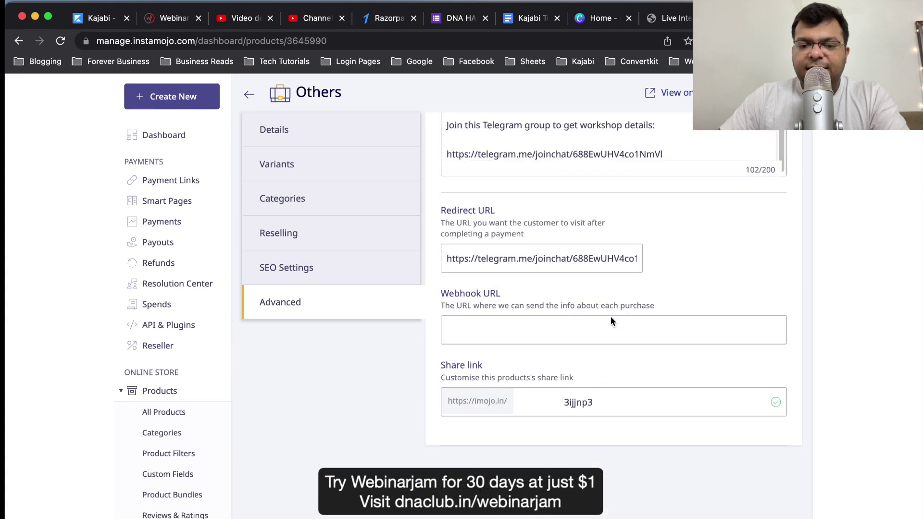
{"action": "scroll", "coordinate": [610, 317], "scroll_direction": "up", "scroll_amount": 2}
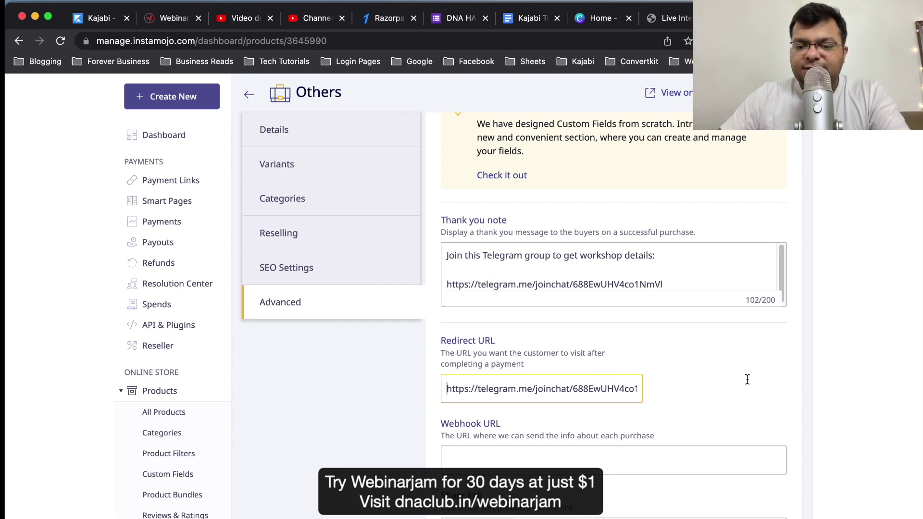
{"action": "key", "text": "super+Tab"}
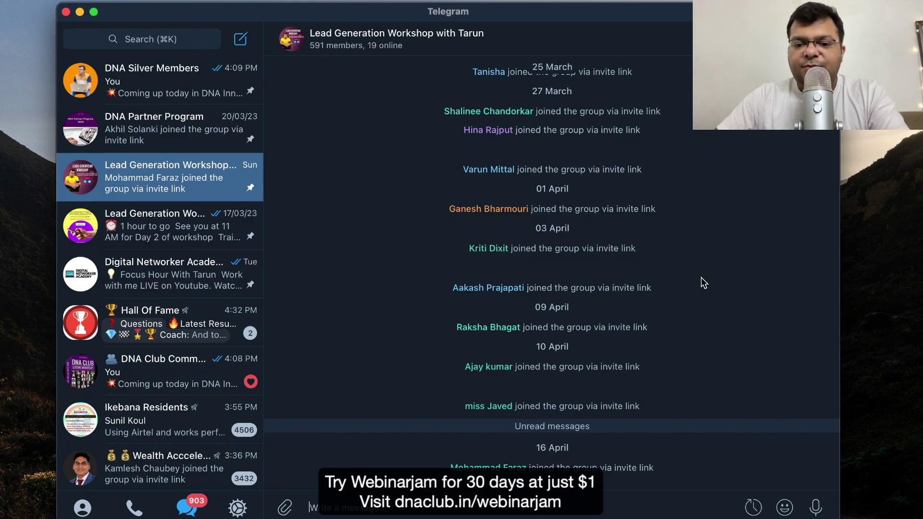
{"action": "scroll", "coordinate": [723, 258], "scroll_direction": "up", "scroll_amount": 1}
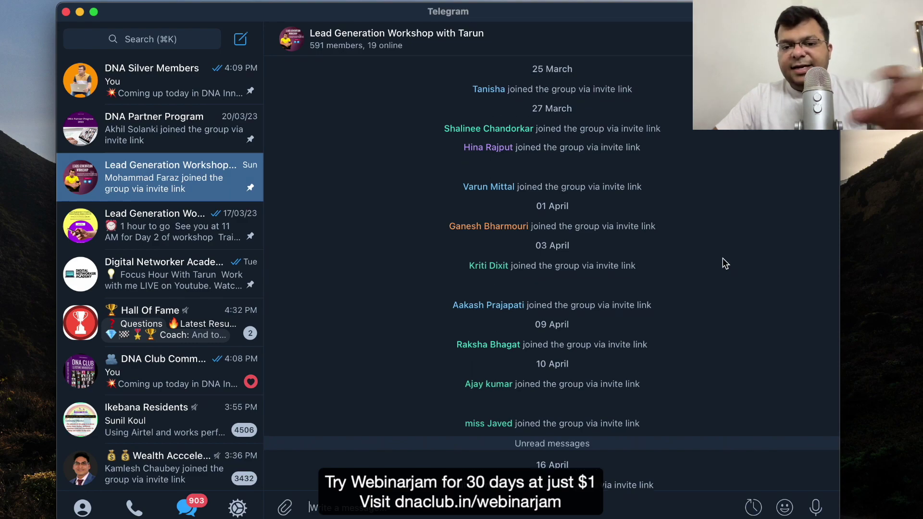
{"action": "scroll", "coordinate": [723, 264], "scroll_direction": "up", "scroll_amount": 5}
{"action": "scroll", "coordinate": [722, 264], "scroll_direction": "down", "scroll_amount": 5}
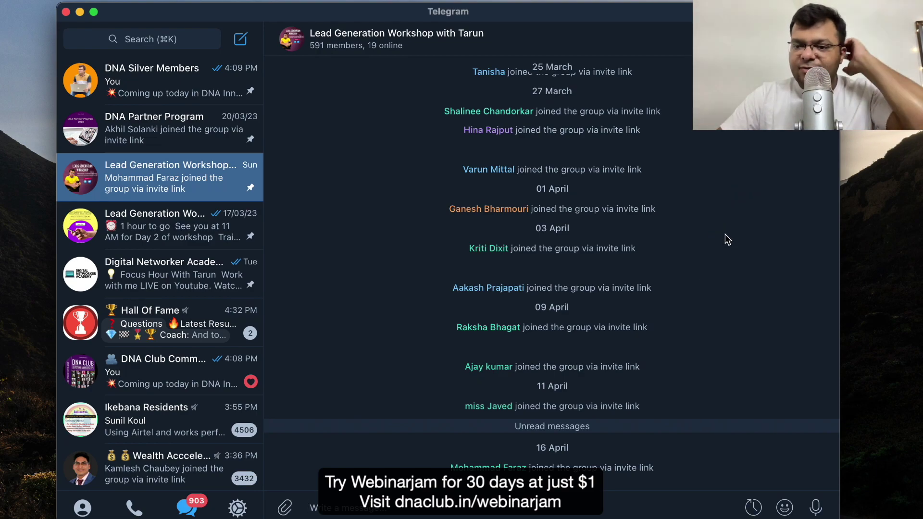
{"action": "left_click", "coordinate": [753, 507]}
Step: Review the scheduled 'Gentle Reminder' message and the other scheduled reminders
{"action": "scroll", "coordinate": [552, 351], "scroll_direction": "up", "scroll_amount": 5}
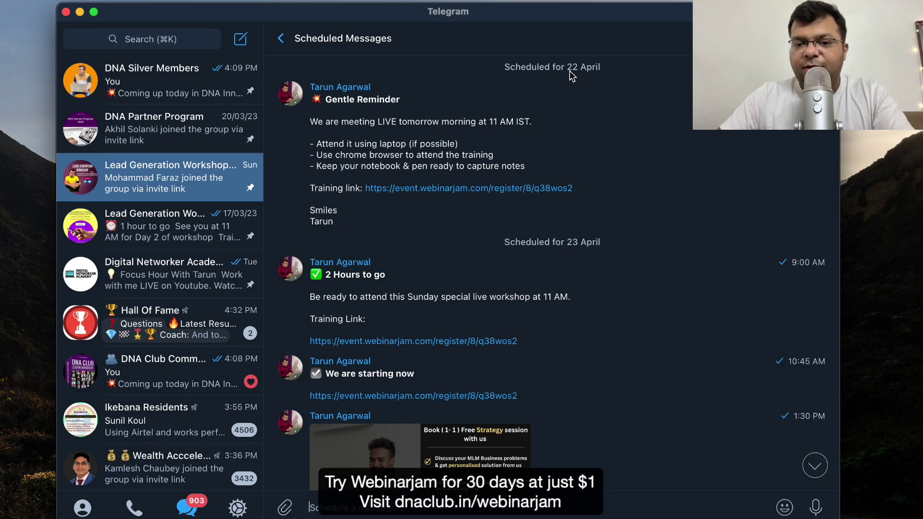
{"action": "left_click_drag", "start_coordinate": [335, 222], "coordinate": [313, 105]}
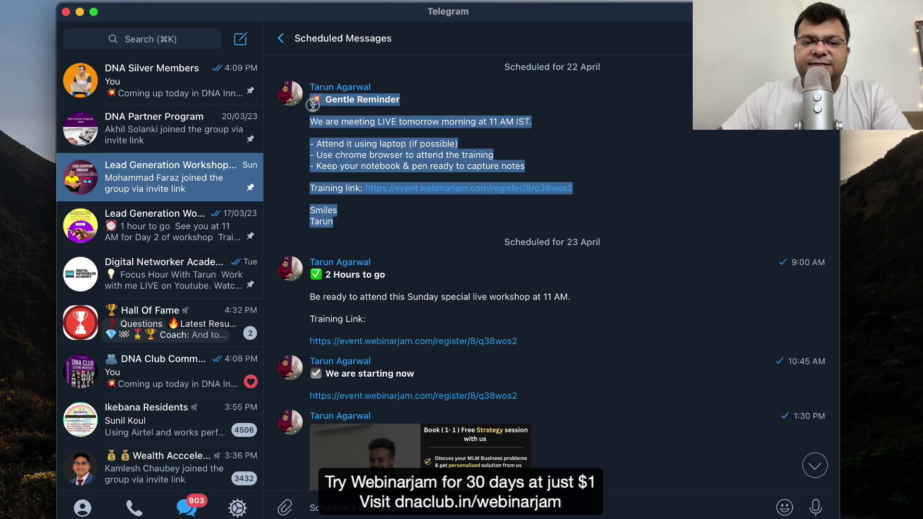
{"action": "left_click", "coordinate": [419, 100]}
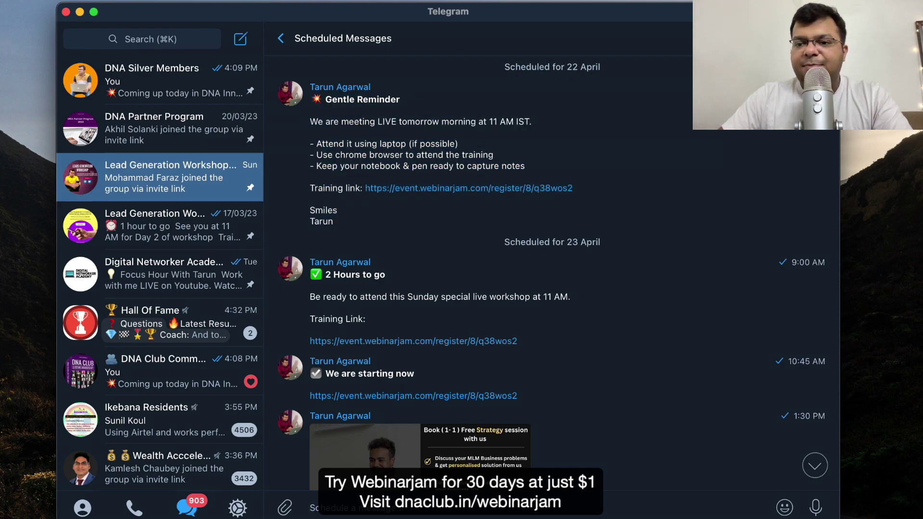
{"action": "left_click", "coordinate": [300, 115]}
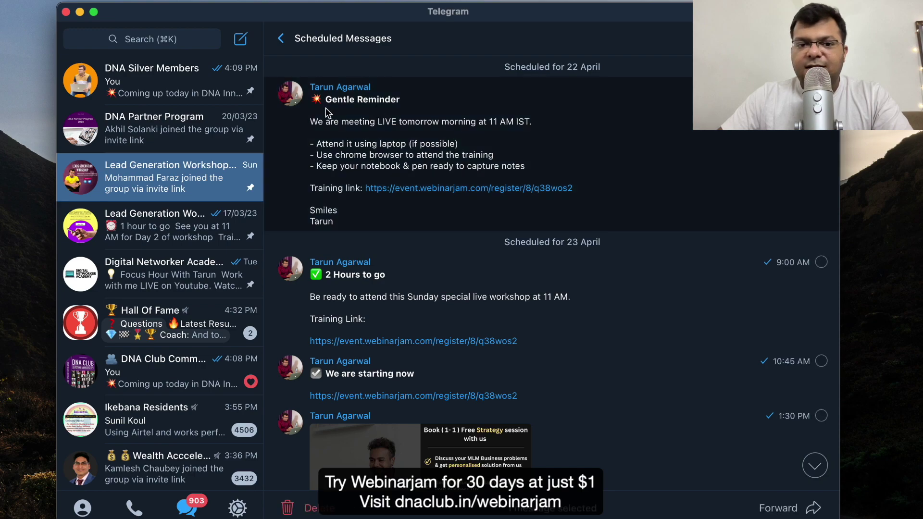
{"action": "left_click", "coordinate": [420, 108]}
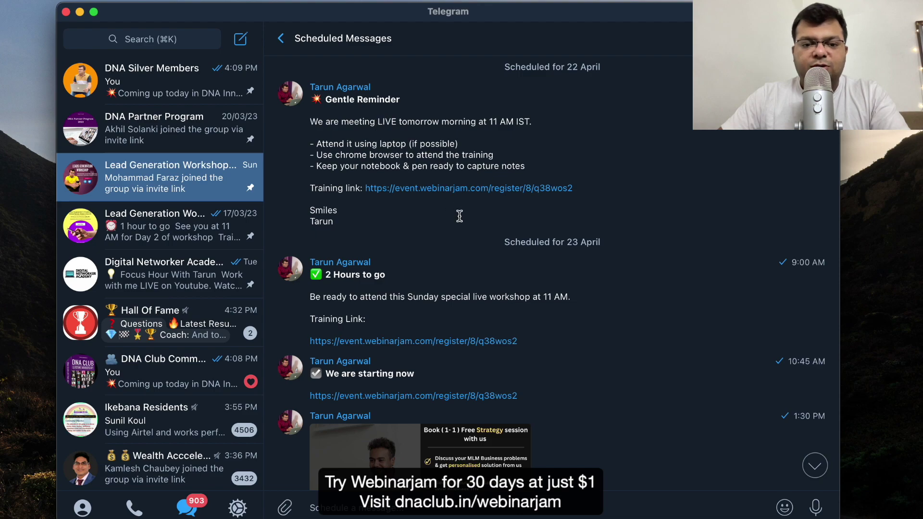
{"action": "scroll", "coordinate": [457, 214], "scroll_direction": "down", "scroll_amount": 1}
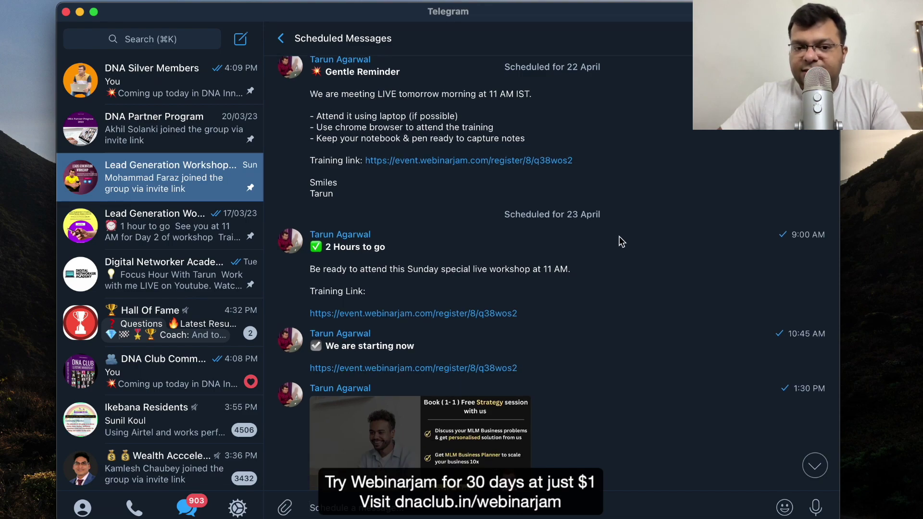
{"action": "scroll", "coordinate": [620, 241], "scroll_direction": "down", "scroll_amount": 1}
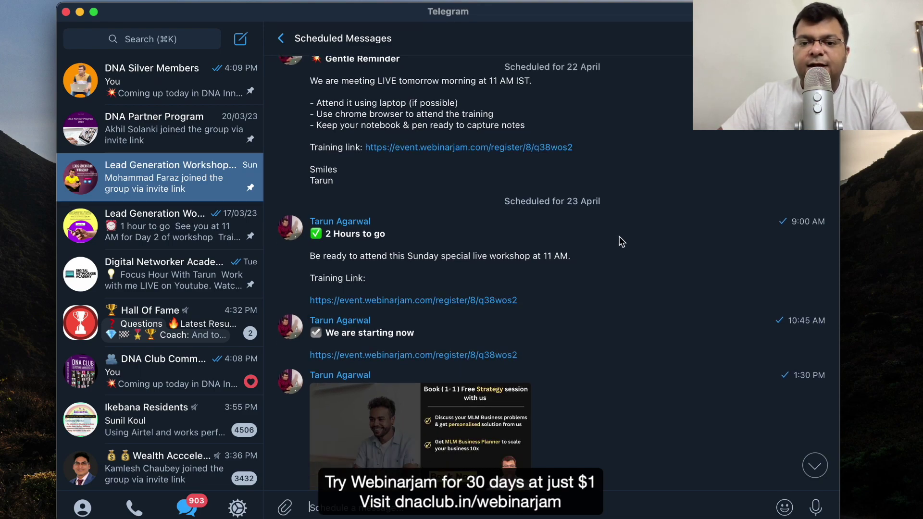
{"action": "scroll", "coordinate": [773, 339], "scroll_direction": "down", "scroll_amount": 2}
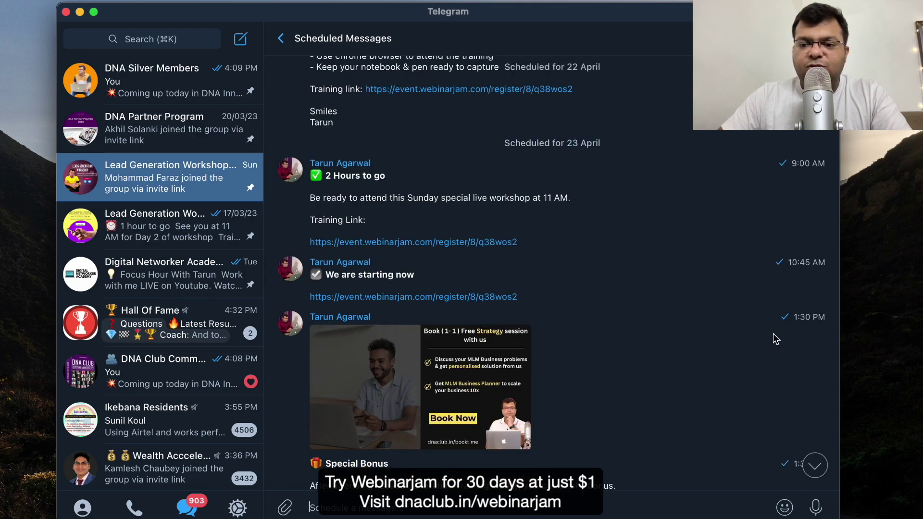
{"action": "scroll", "coordinate": [512, 295], "scroll_direction": "down", "scroll_amount": 4}
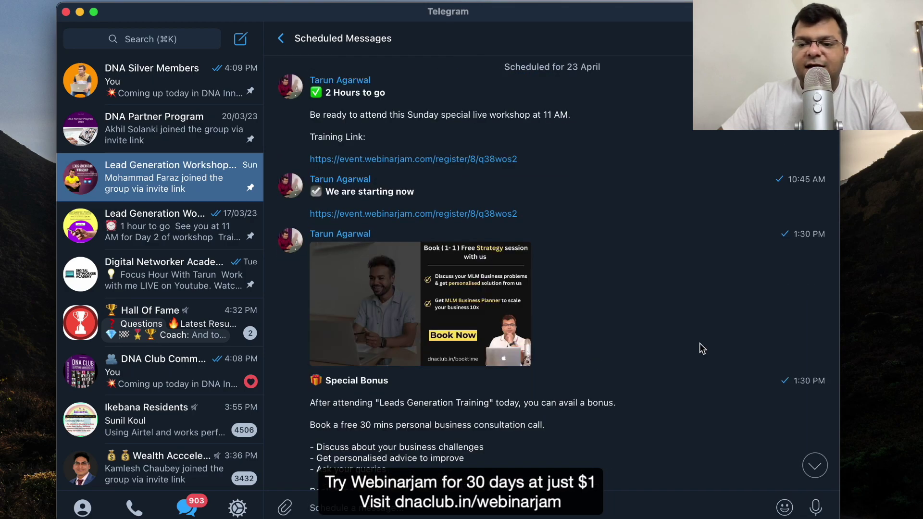
Step: Return to the Lead Generation Workshop group chat and scroll through its member-join history
{"action": "left_click", "coordinate": [283, 41]}
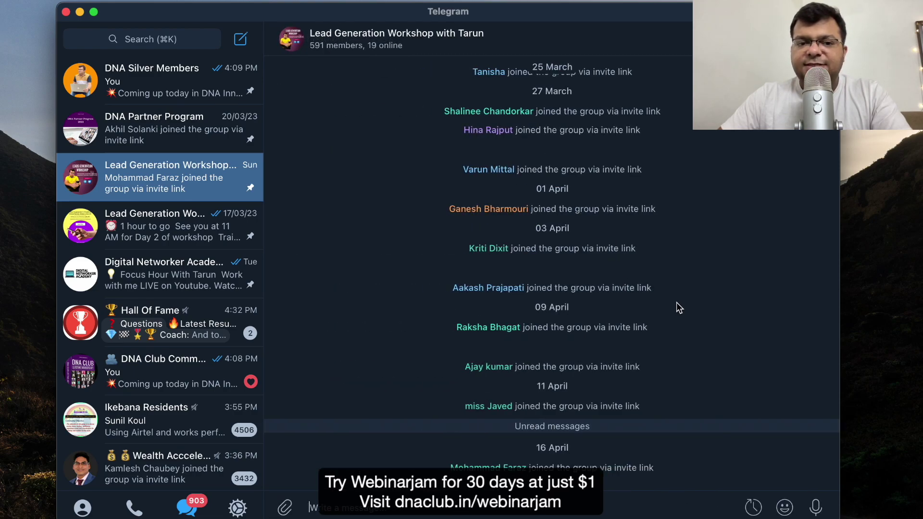
{"action": "scroll", "coordinate": [677, 303], "scroll_direction": "up", "scroll_amount": 5}
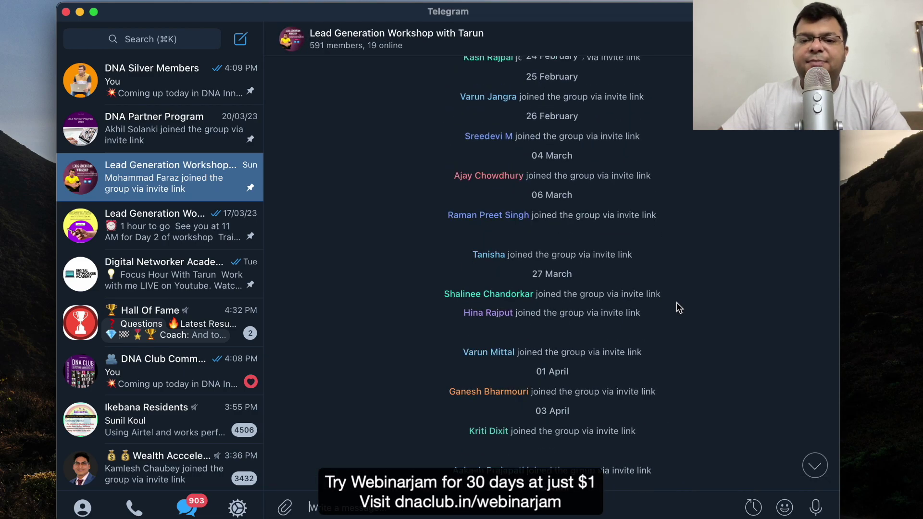
{"action": "scroll", "coordinate": [676, 303], "scroll_direction": "up", "scroll_amount": 3}
{"action": "scroll", "coordinate": [676, 302], "scroll_direction": "down", "scroll_amount": 5}
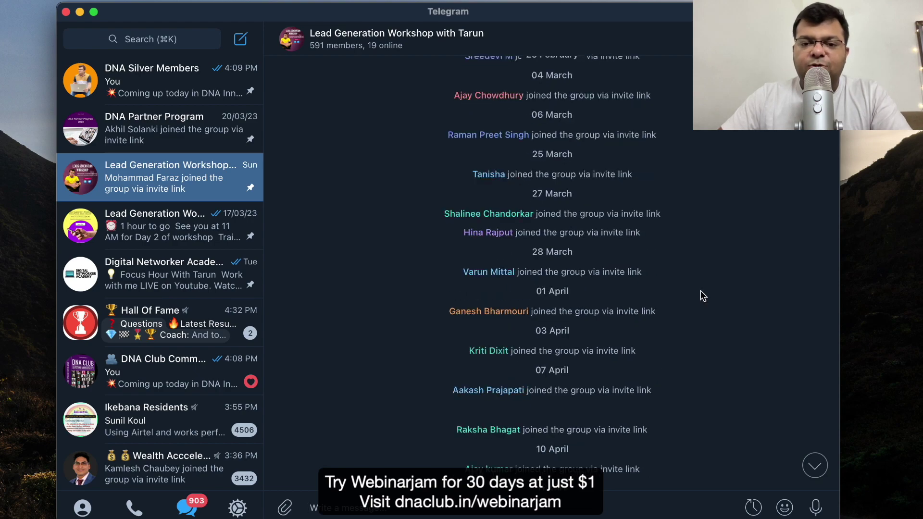
{"action": "scroll", "coordinate": [703, 298], "scroll_direction": "down", "scroll_amount": 3}
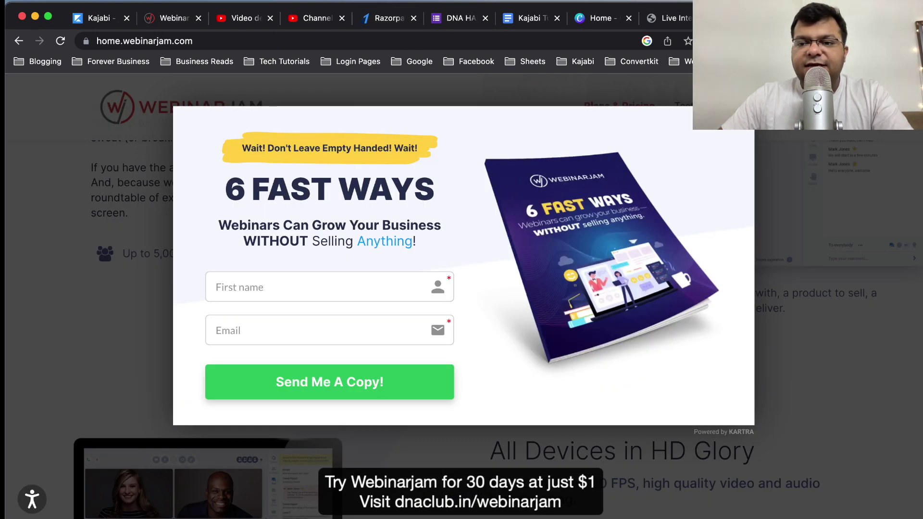
Step: Dismiss the 6 Fast Ways popup and view the webinar's attendee registration link, then close it
{"action": "left_click", "coordinate": [366, 94]}
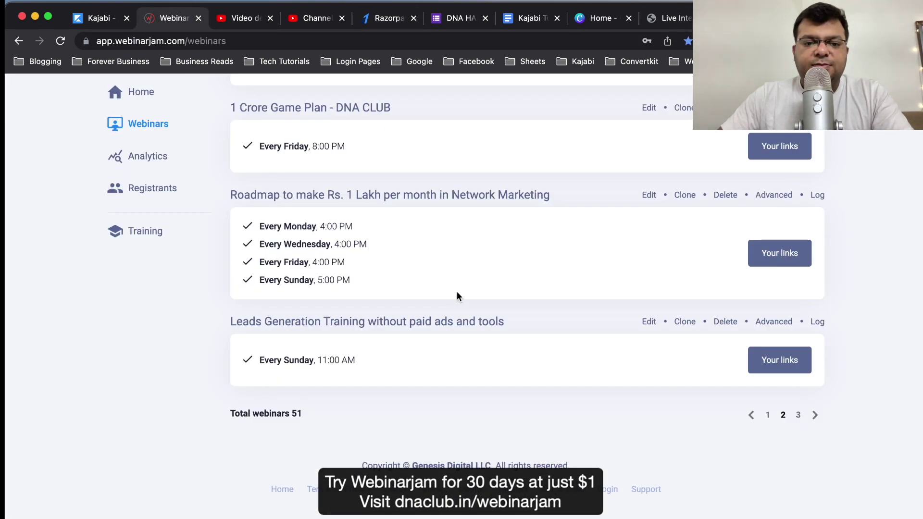
{"action": "left_click", "coordinate": [781, 361]}
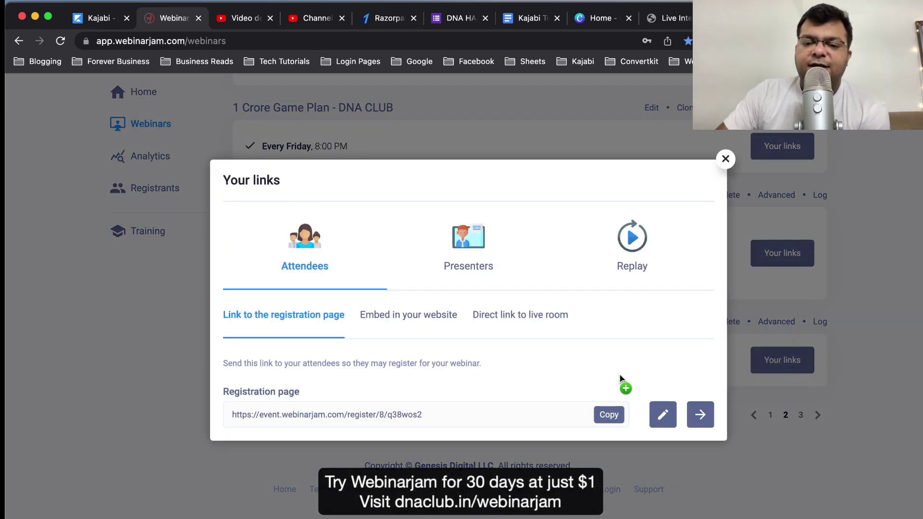
{"action": "left_click", "coordinate": [723, 161]}
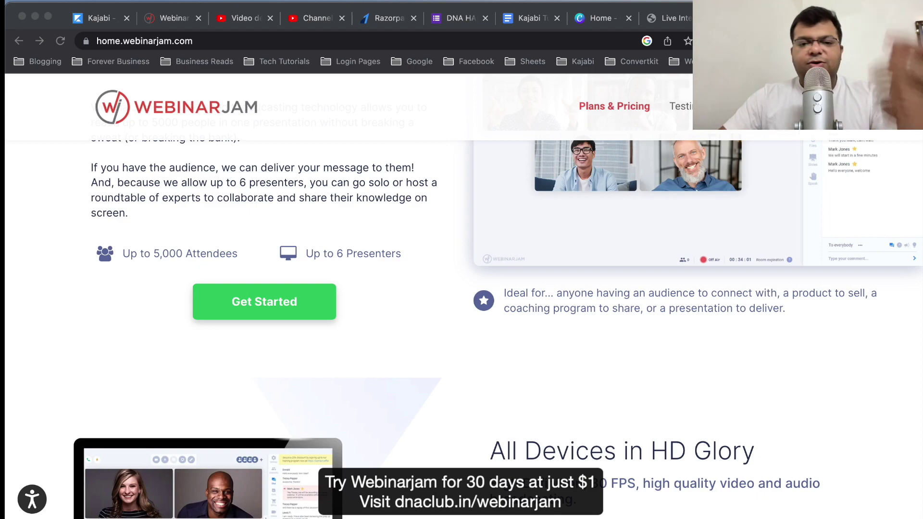
Step: Go to dnaclub.in/webinarjam in Chrome to reach the WebinarJam 30-day trial plans
{"action": "left_click", "coordinate": [145, 48]}
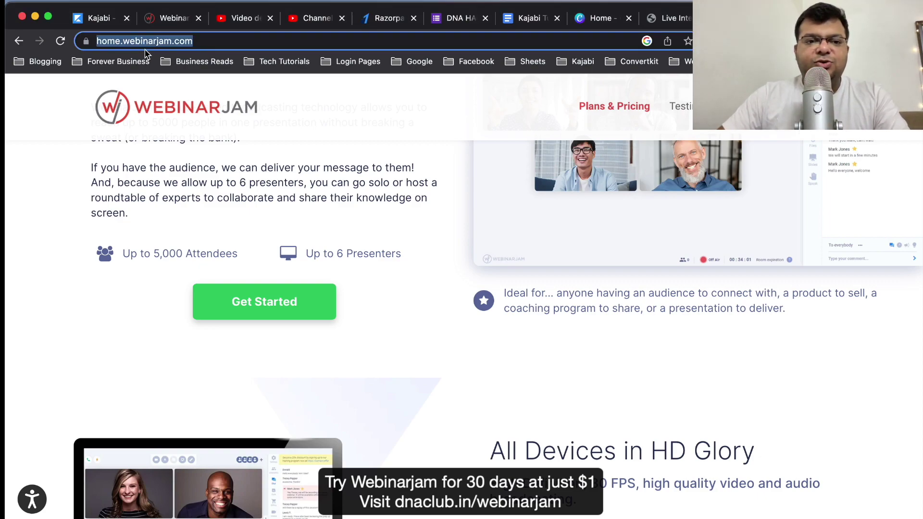
{"action": "type", "text": "dnaclub.in/"}
{"action": "key", "text": "BackSpace"}
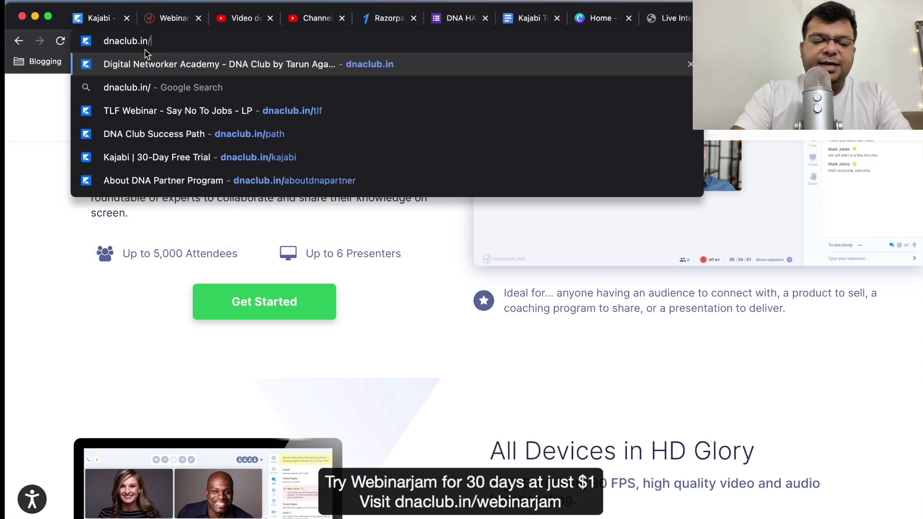
{"action": "type", "text": "webinarjam"}
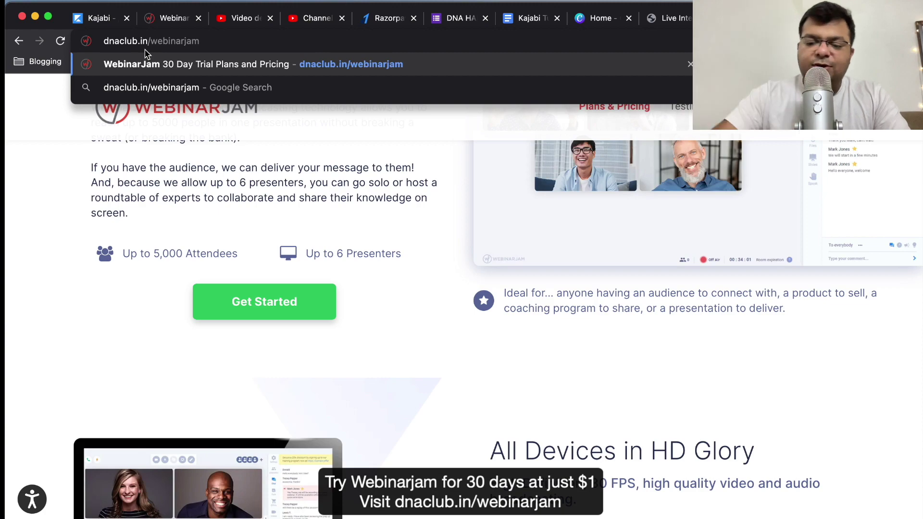
{"action": "key", "text": "Return"}
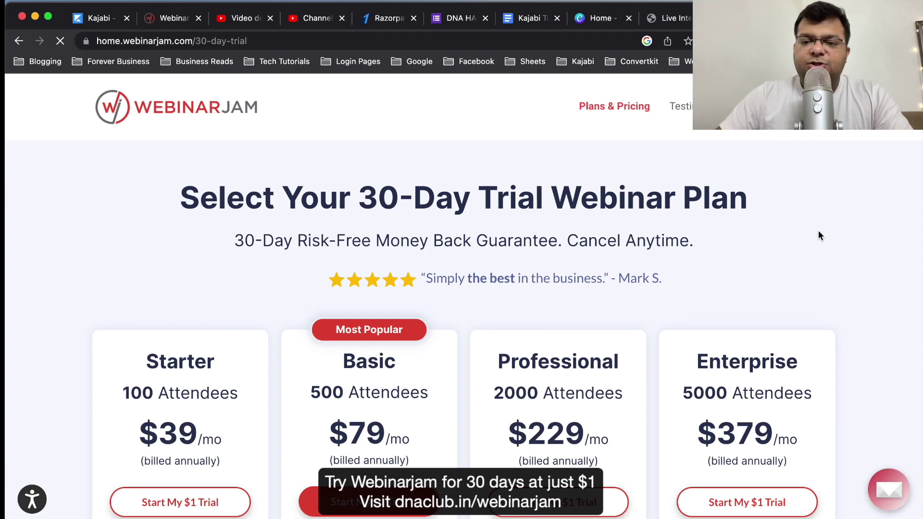
{"action": "scroll", "coordinate": [842, 215], "scroll_direction": "down", "scroll_amount": 3}
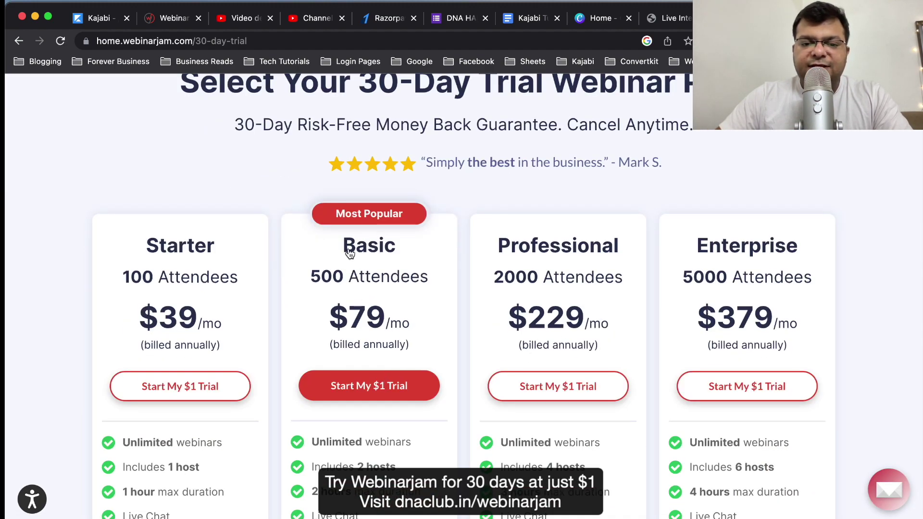
{"action": "left_click_drag", "start_coordinate": [344, 246], "coordinate": [385, 249]}
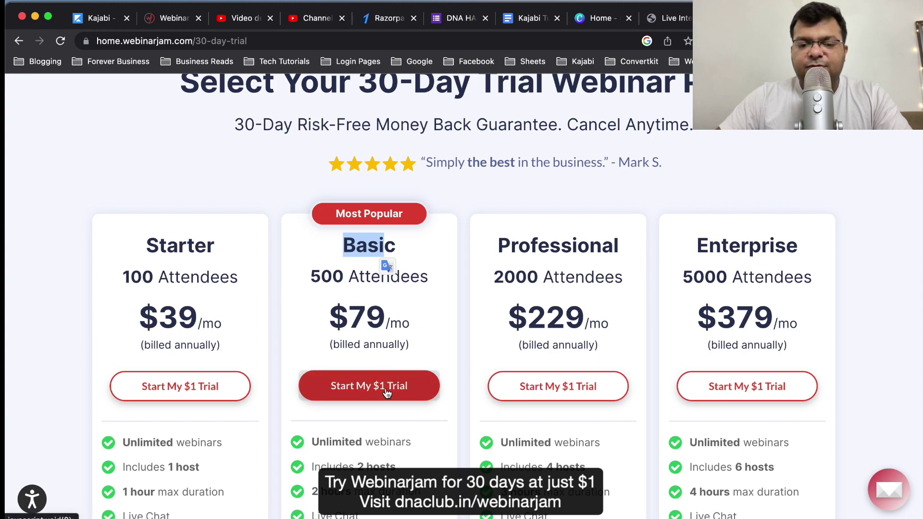
{"action": "left_click", "coordinate": [895, 260]}
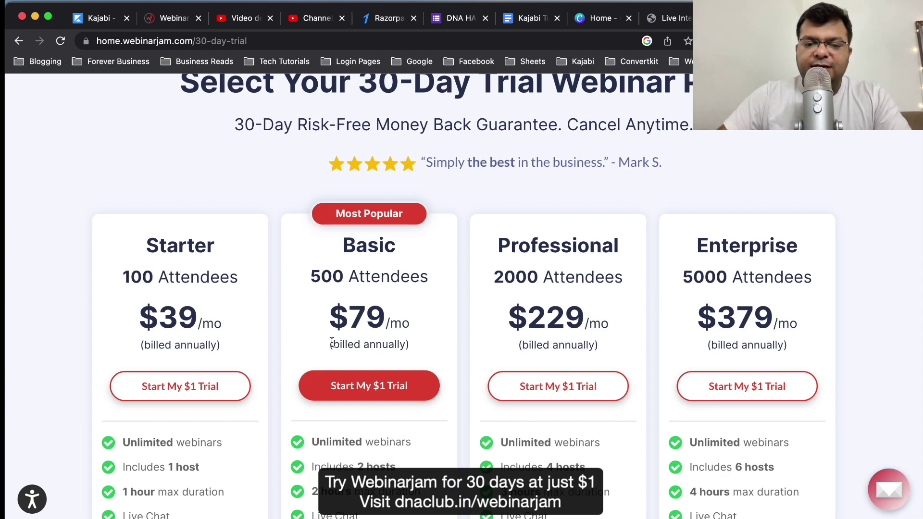
{"action": "left_click_drag", "start_coordinate": [333, 344], "coordinate": [409, 344]}
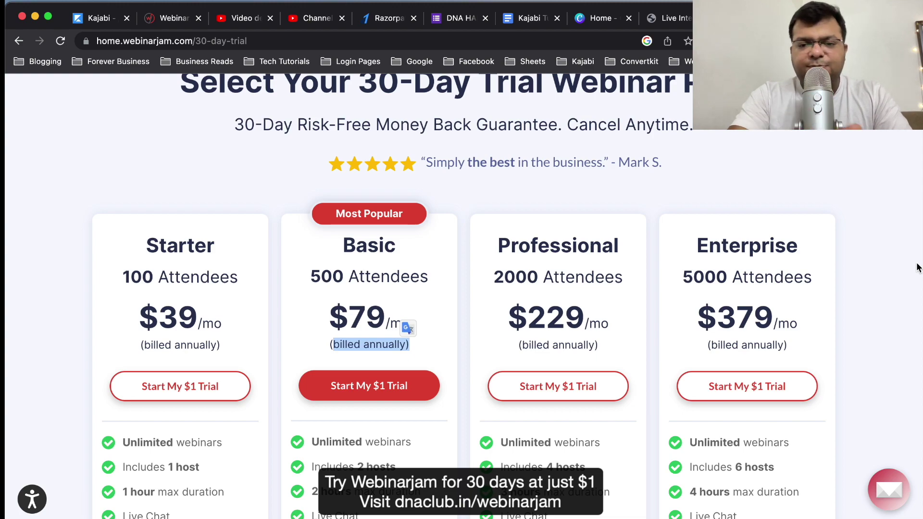
{"action": "left_click", "coordinate": [881, 266]}
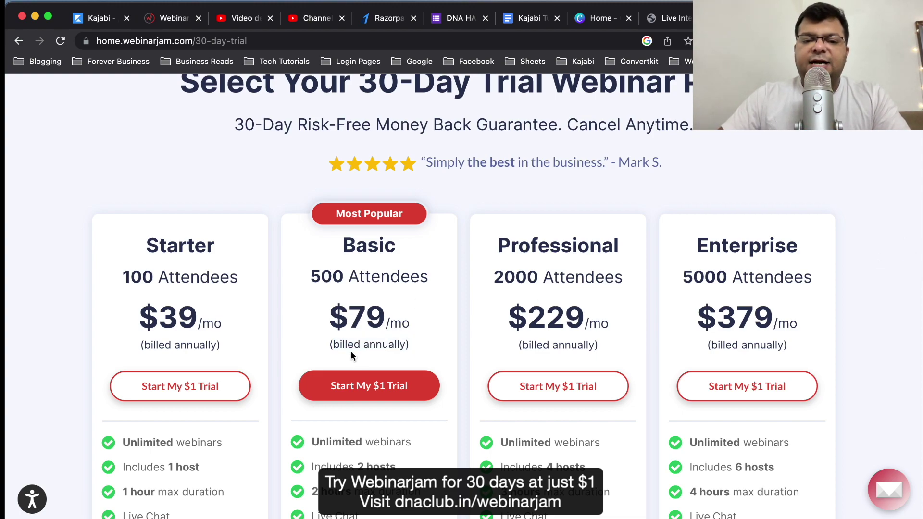
{"action": "left_click_drag", "start_coordinate": [342, 344], "coordinate": [363, 344]}
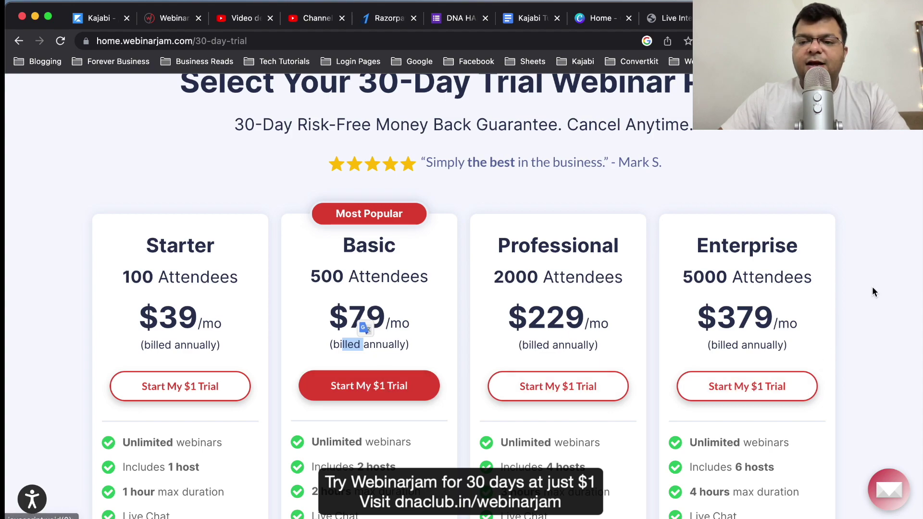
{"action": "left_click", "coordinate": [879, 275]}
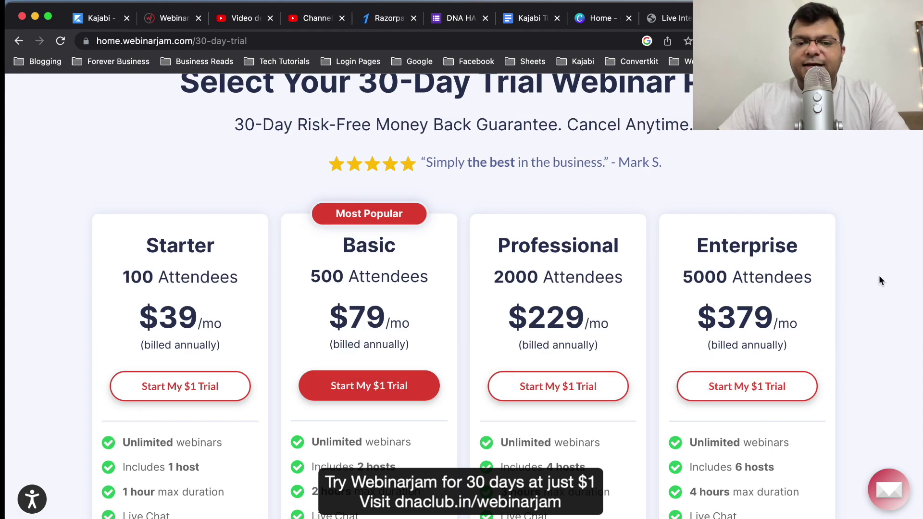